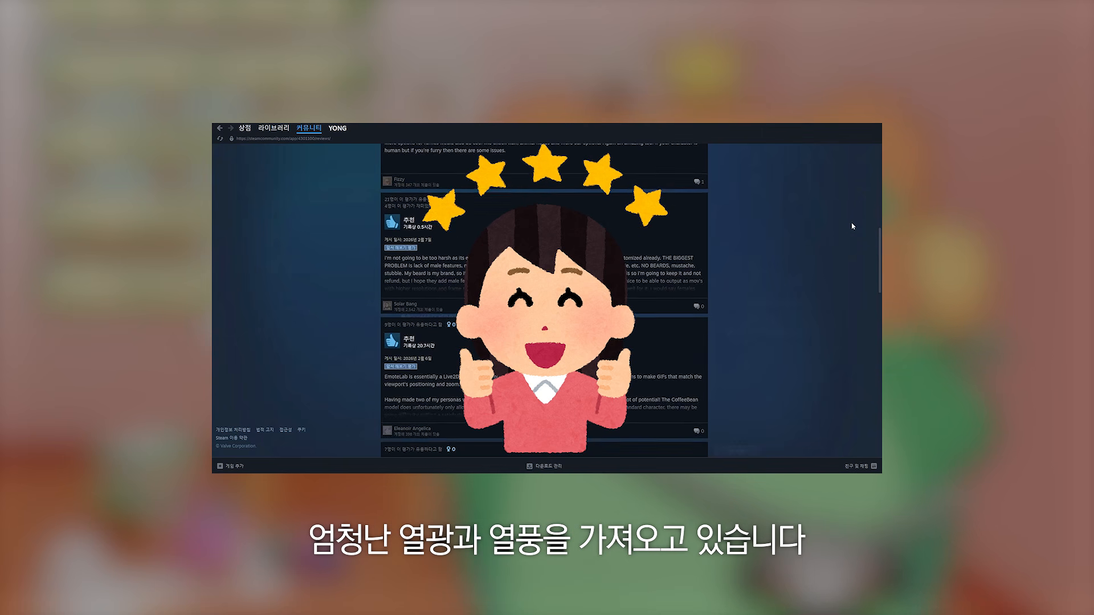
- Scroll through the user reviews on the EmoteLab Steam community page
{"action": "scroll", "coordinate": [850, 235], "scroll_direction": "down", "scroll_amount": 10}
{"action": "scroll", "coordinate": [852, 238], "scroll_direction": "down", "scroll_amount": 10}
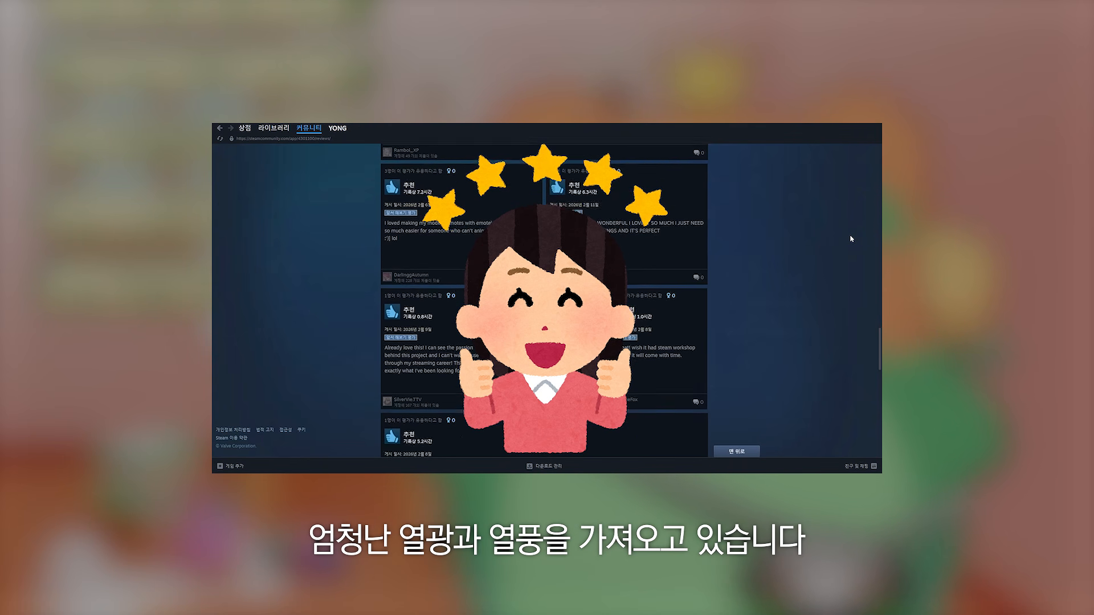
{"action": "scroll", "coordinate": [852, 239], "scroll_direction": "down", "scroll_amount": 10}
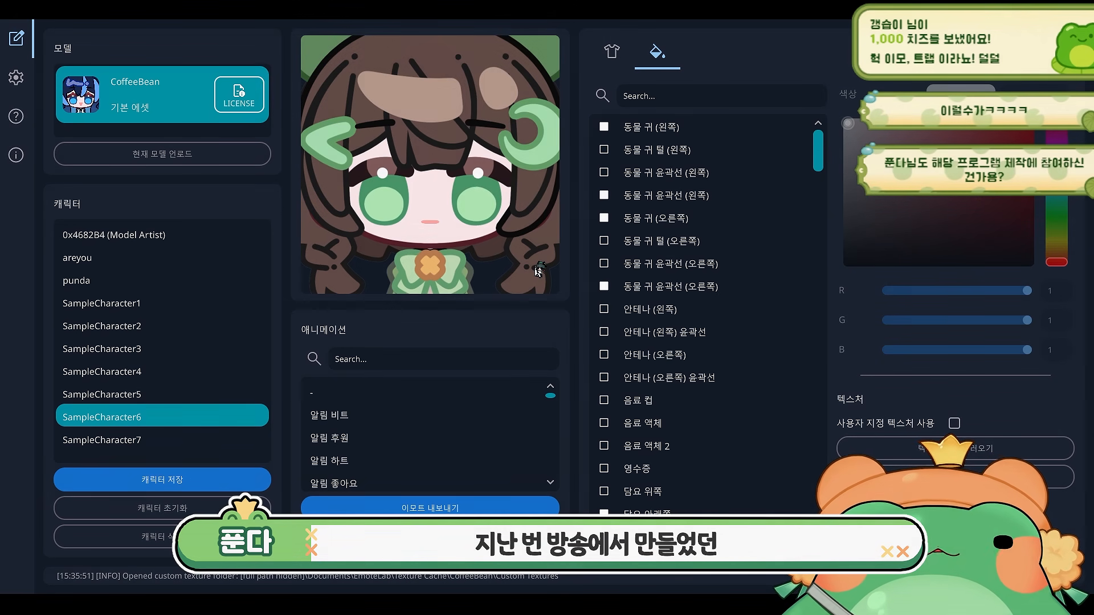
- Zoom and pan the character preview to compare the model with the original illustration
{"action": "left_click_drag", "start_coordinate": [539, 262], "coordinate": [482, 211]}
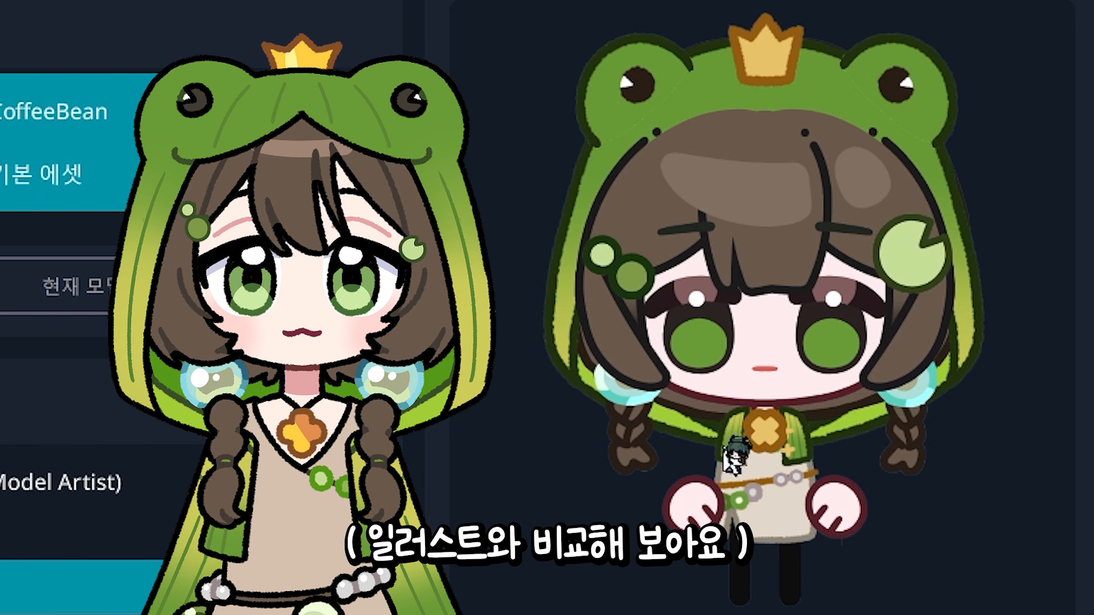
{"action": "scroll", "coordinate": [794, 496], "scroll_direction": "up", "scroll_amount": 6}
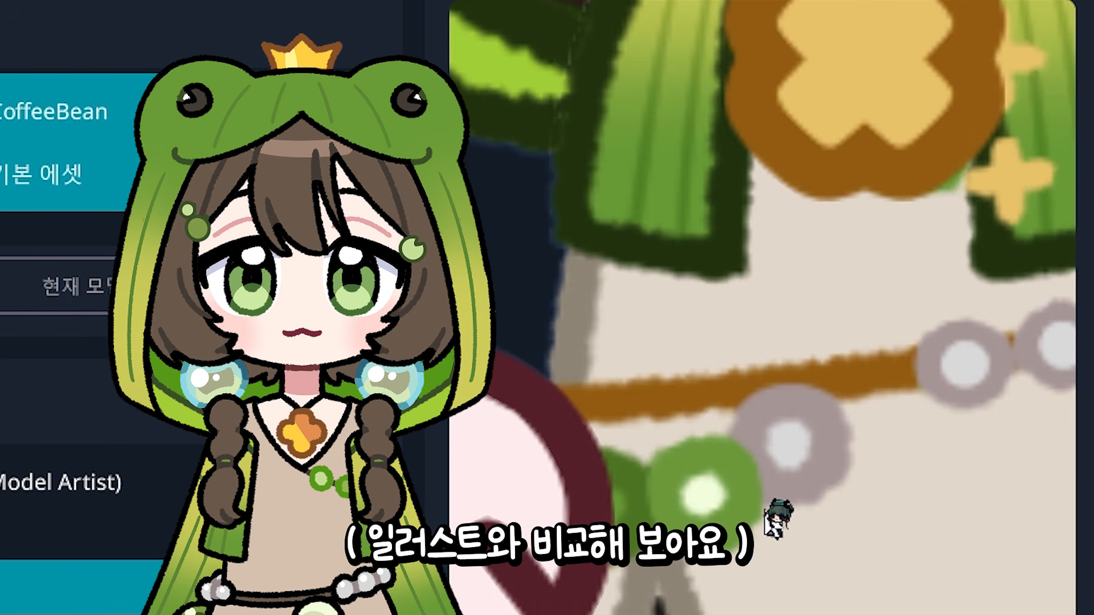
{"action": "scroll", "coordinate": [775, 516], "scroll_direction": "down", "scroll_amount": 8}
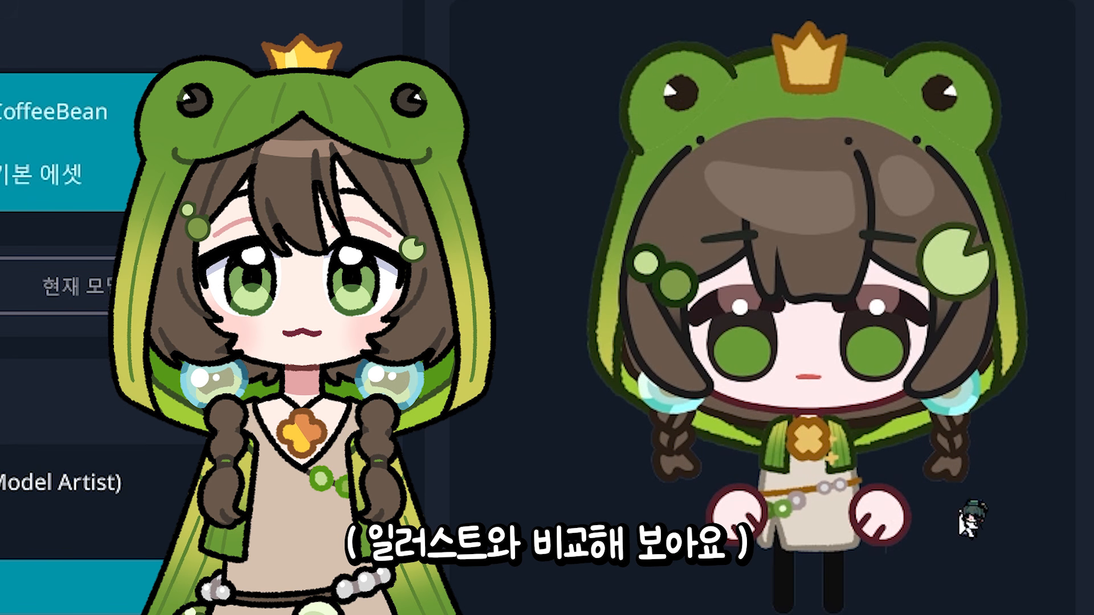
{"action": "scroll", "coordinate": [955, 518], "scroll_direction": "up", "scroll_amount": 6}
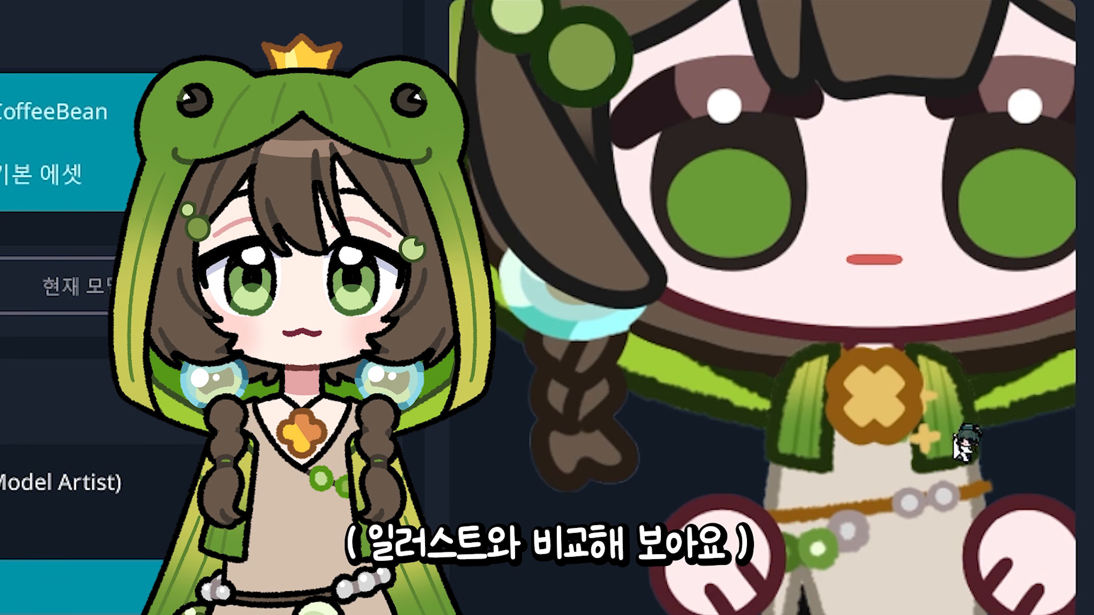
{"action": "scroll", "coordinate": [965, 442], "scroll_direction": "down", "scroll_amount": 5}
{"action": "scroll", "coordinate": [787, 459], "scroll_direction": "up", "scroll_amount": 3}
{"action": "scroll", "coordinate": [790, 461], "scroll_direction": "down", "scroll_amount": 2}
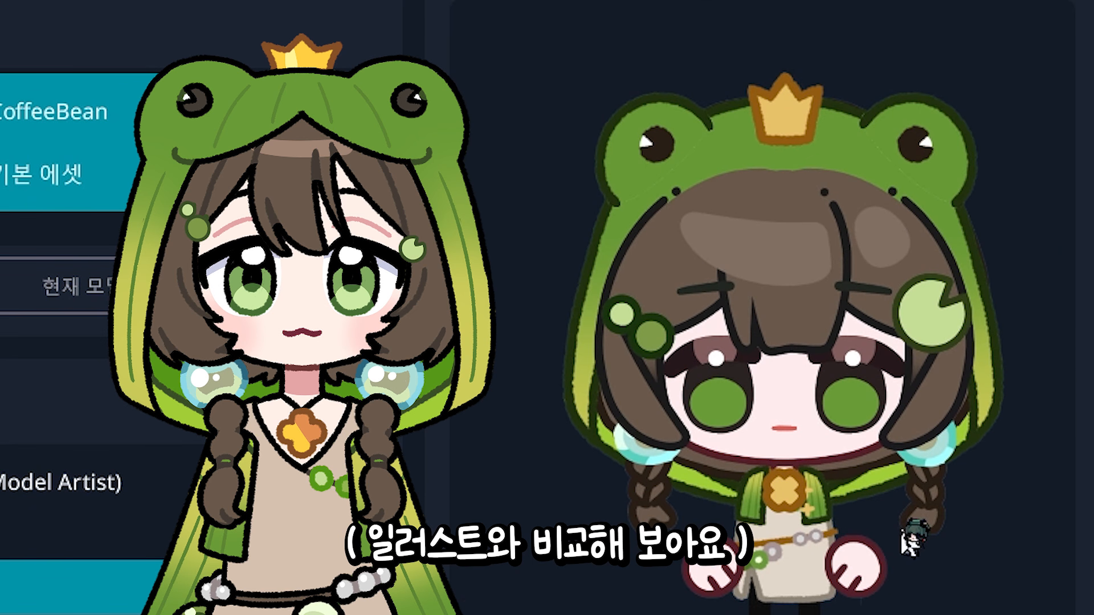
{"action": "left_click_drag", "start_coordinate": [902, 532], "coordinate": [871, 451]}
{"action": "scroll", "coordinate": [881, 454], "scroll_direction": "down", "scroll_amount": 1}
{"action": "scroll", "coordinate": [871, 457], "scroll_direction": "up", "scroll_amount": 1}
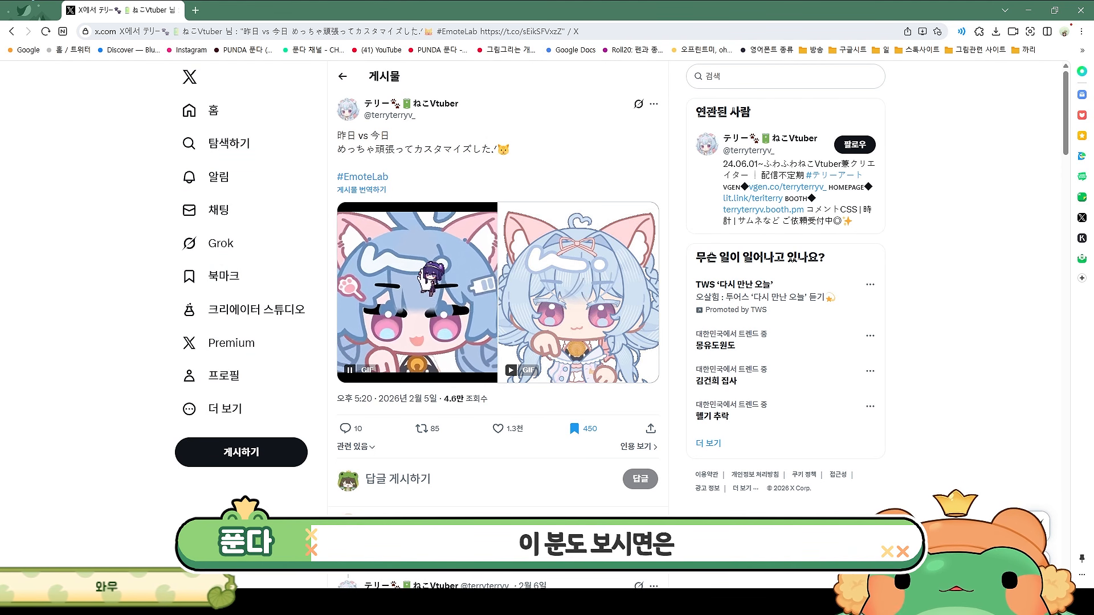
- View the EmoteLab customization examples posted on X
{"action": "left_click", "coordinate": [429, 280]}
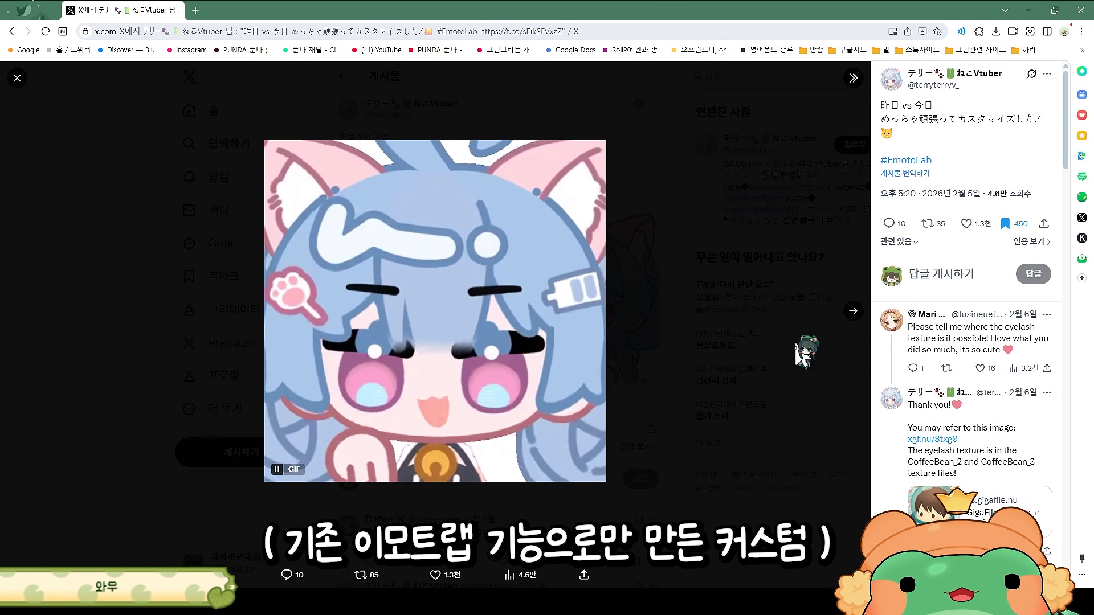
{"action": "left_click", "coordinate": [853, 311]}
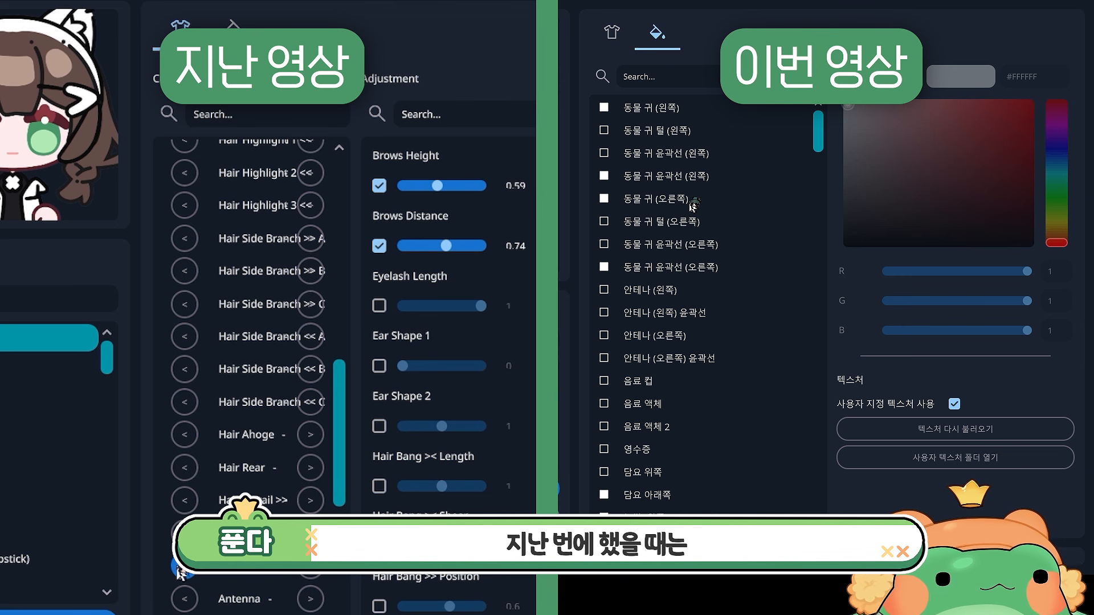
- Switch to the parts selection tab and scroll through the parts list
{"action": "left_click_drag", "start_coordinate": [819, 142], "coordinate": [835, 117]}
{"action": "left_click", "coordinate": [613, 33]}
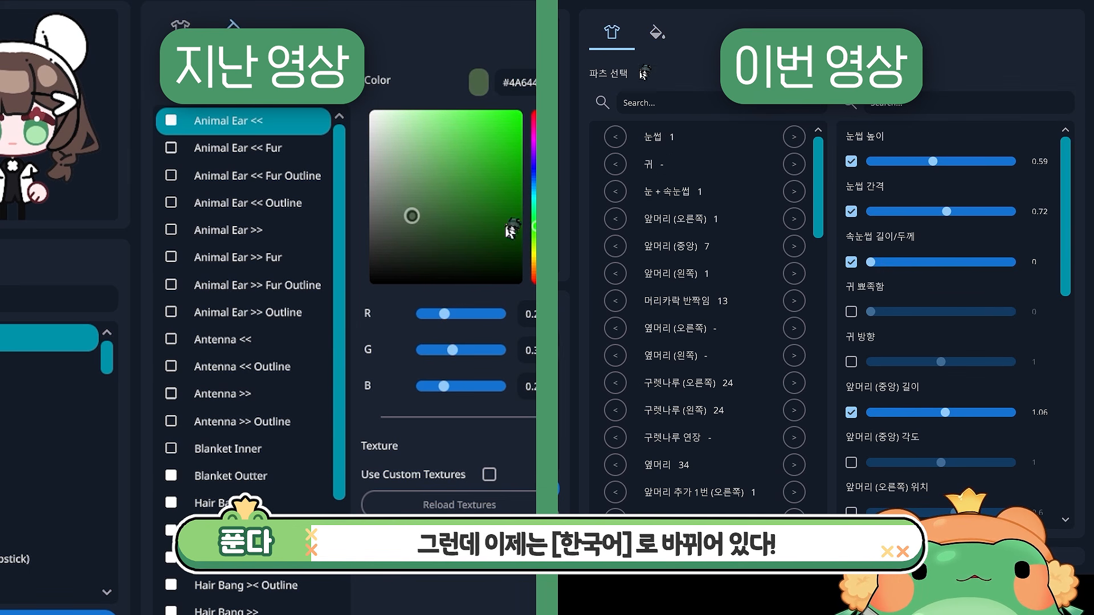
{"action": "left_click_drag", "start_coordinate": [818, 177], "coordinate": [838, 268]}
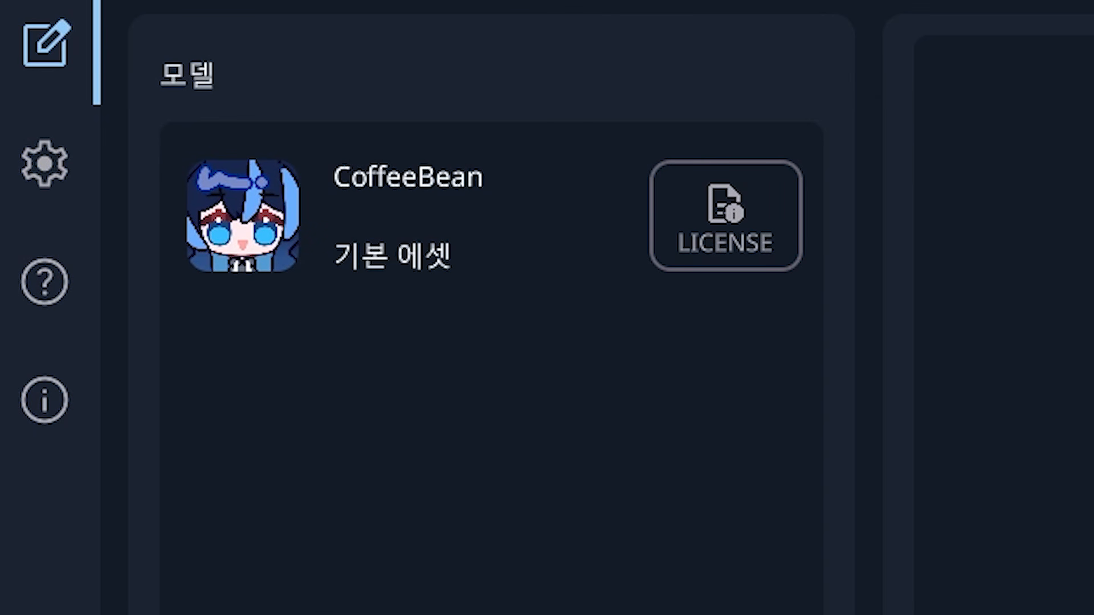
- Preview the sample characters in the character list, starting with SampleCharacter1 and SampleCharacter4
{"action": "left_click", "coordinate": [295, 257]}
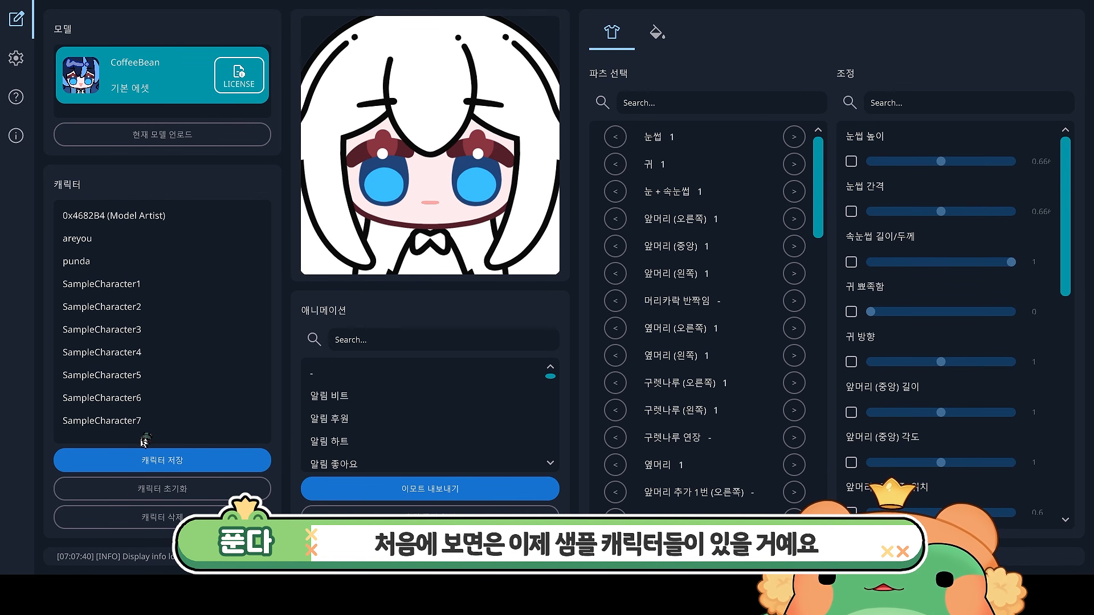
{"action": "left_click", "coordinate": [149, 288]}
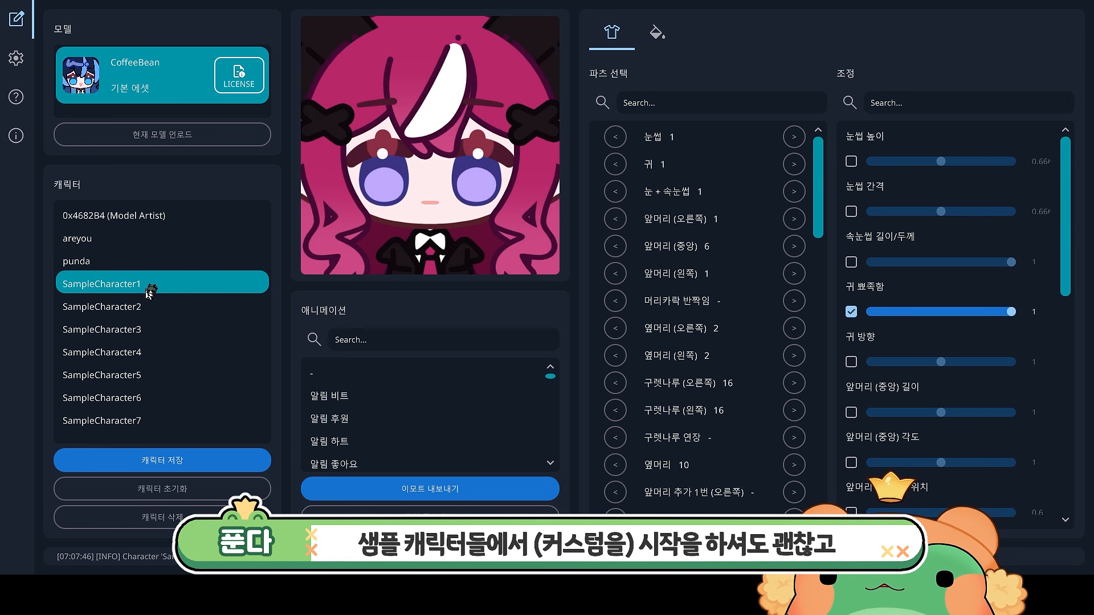
{"action": "left_click", "coordinate": [140, 356]}
- Select SampleCharacter6 and save it as a new character named 테스트 instead of overwriting the sample
{"action": "left_click", "coordinate": [136, 397]}
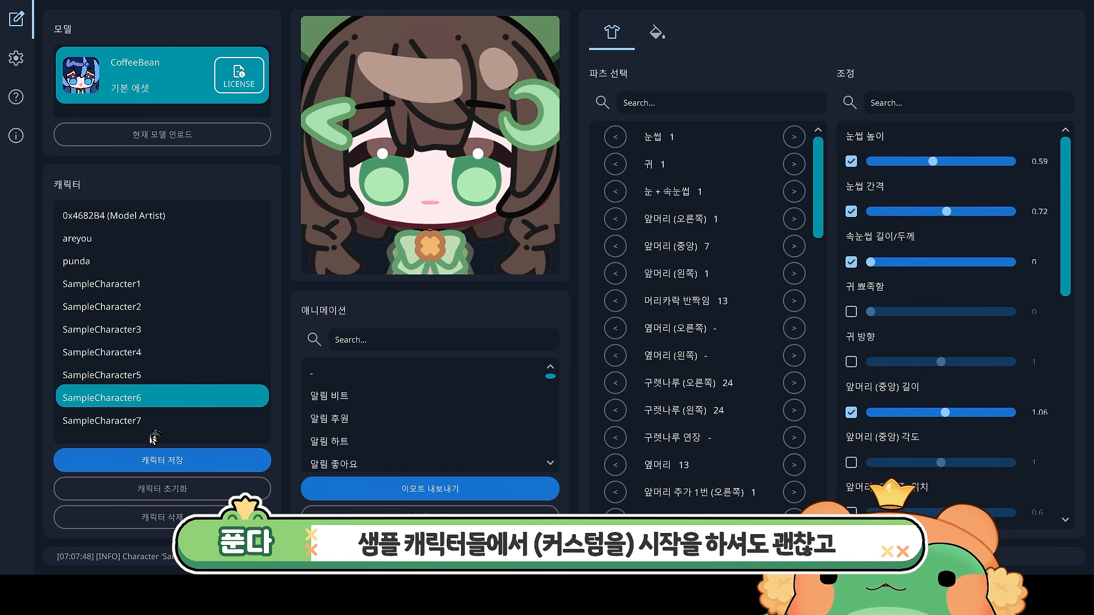
{"action": "left_click", "coordinate": [187, 457]}
{"action": "left_click", "coordinate": [190, 462]}
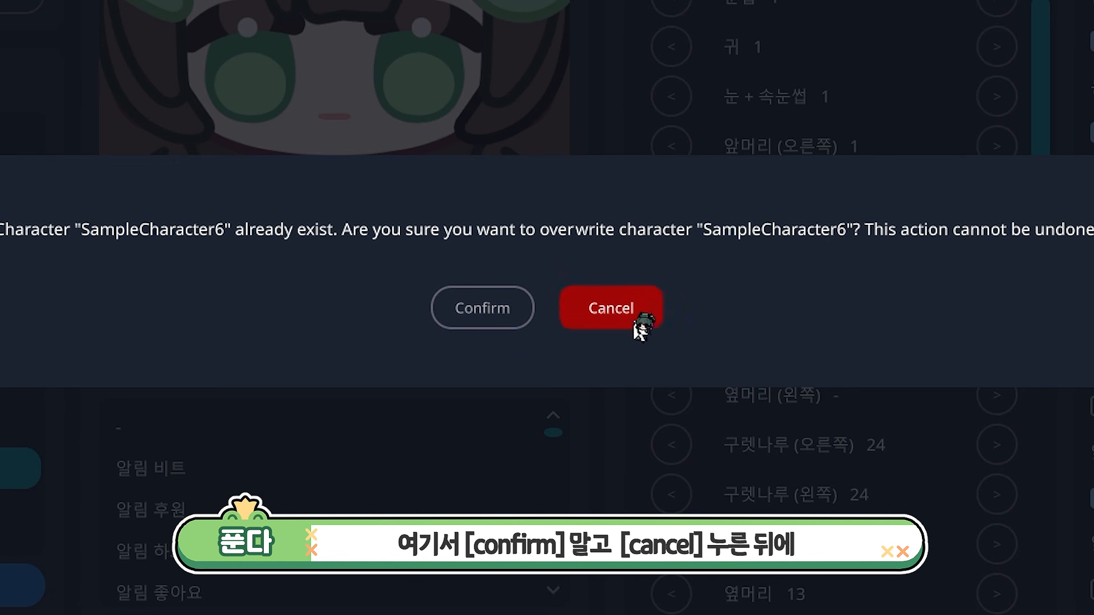
{"action": "left_click", "coordinate": [637, 326]}
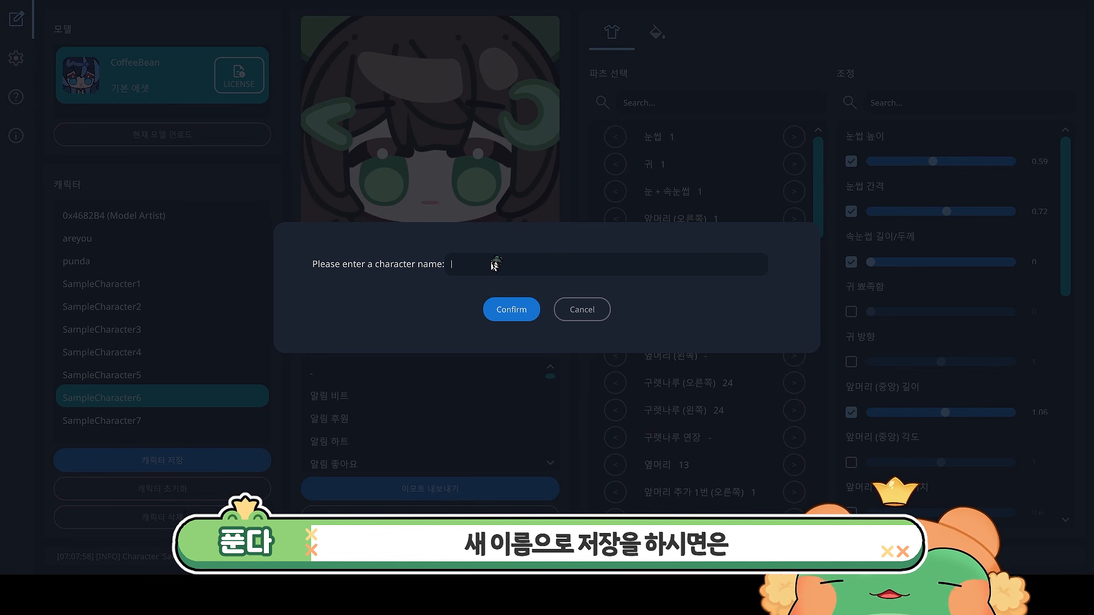
{"action": "type", "text": "테스트"}
{"action": "left_click", "coordinate": [512, 313]}
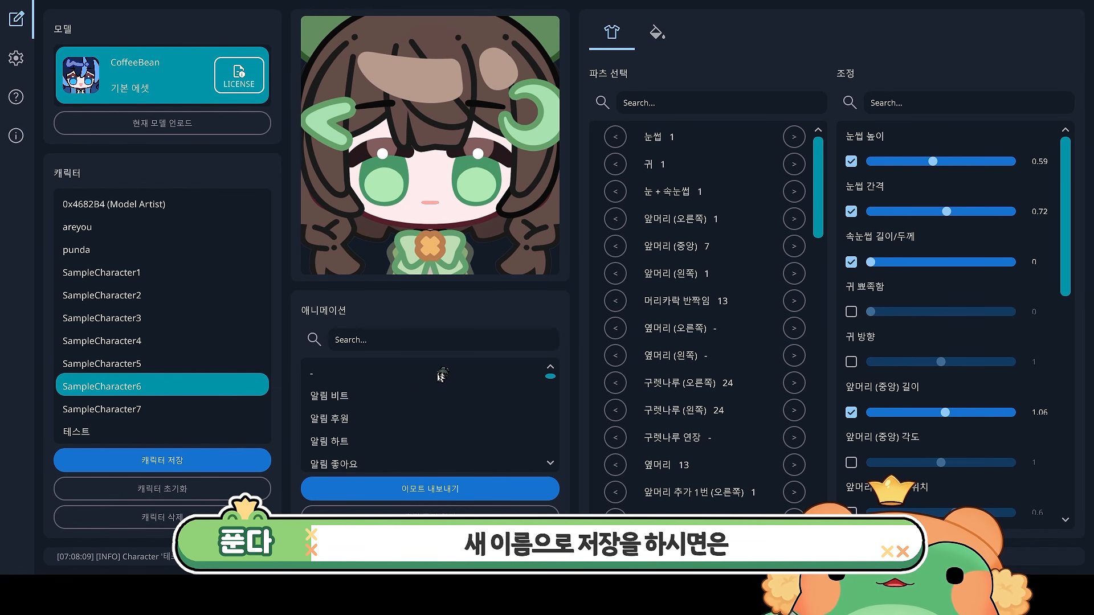
- Switch between the 테스트 character and SampleCharacter7, ending with 테스트 selected
{"action": "left_click", "coordinate": [90, 433]}
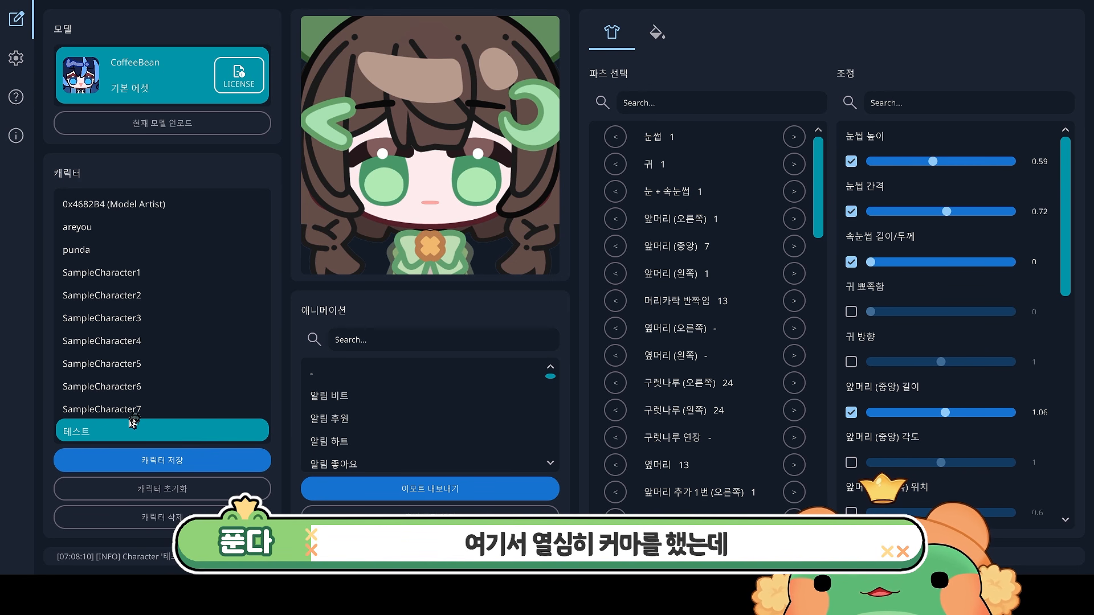
{"action": "left_click", "coordinate": [149, 410]}
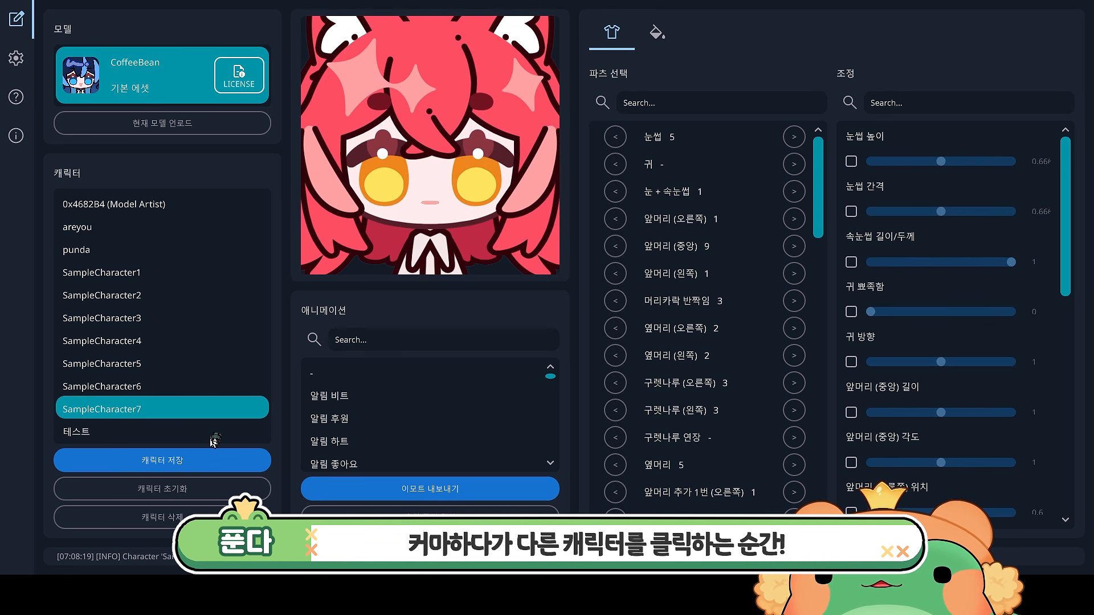
{"action": "left_click", "coordinate": [156, 436]}
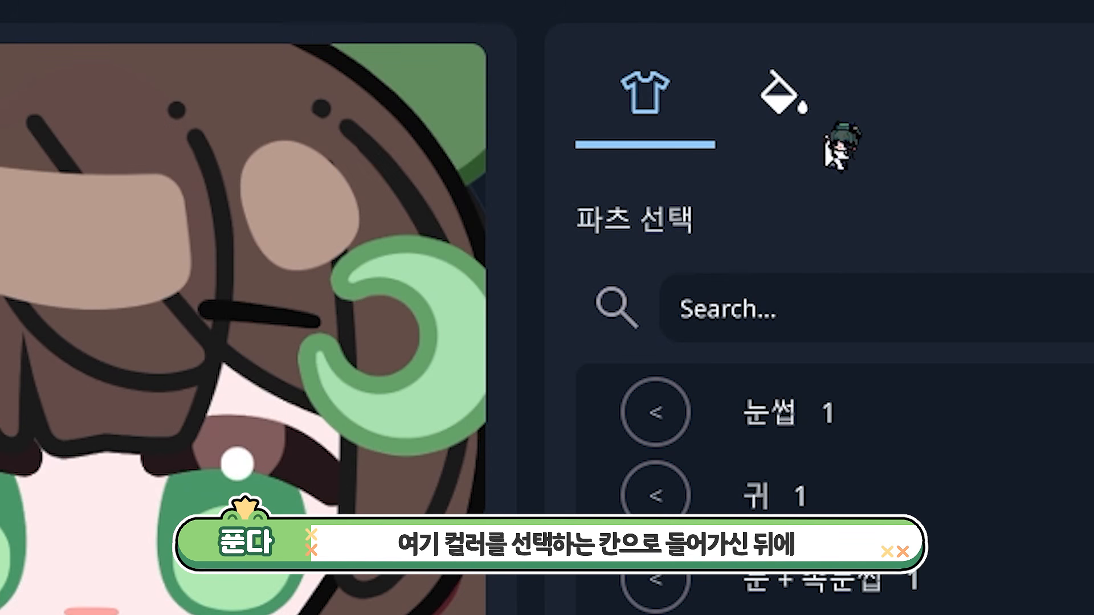
- Open the color tab and open the custom texture folder
{"action": "left_click", "coordinate": [661, 42]}
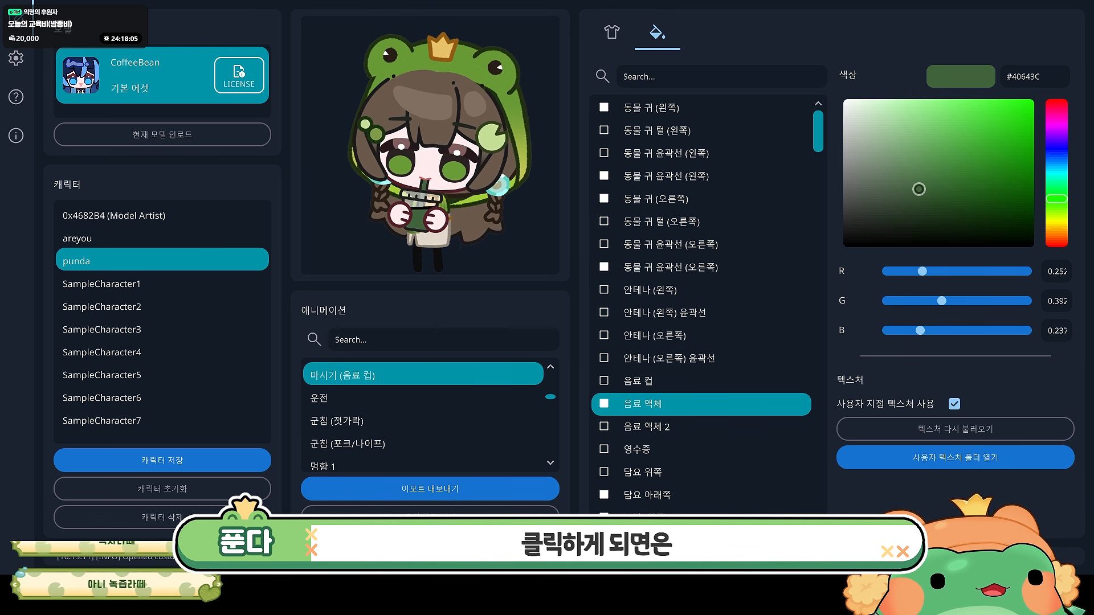
{"action": "left_click", "coordinate": [956, 458]}
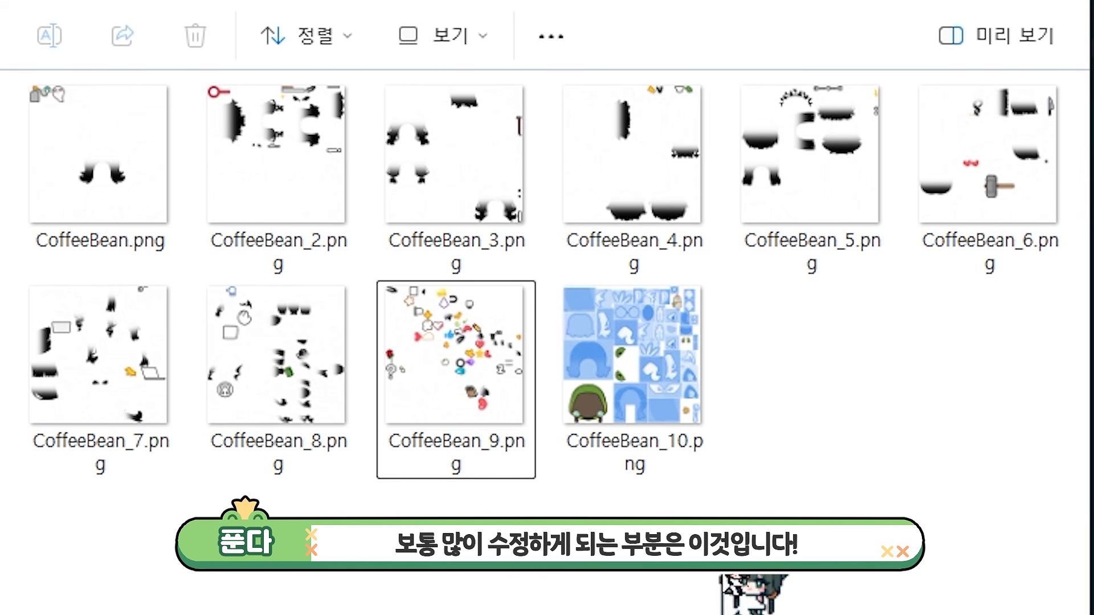
- Open CoffeeBean_10.png and zoom and pan around its texture atlas to examine the parts
{"action": "double_click", "coordinate": [643, 407]}
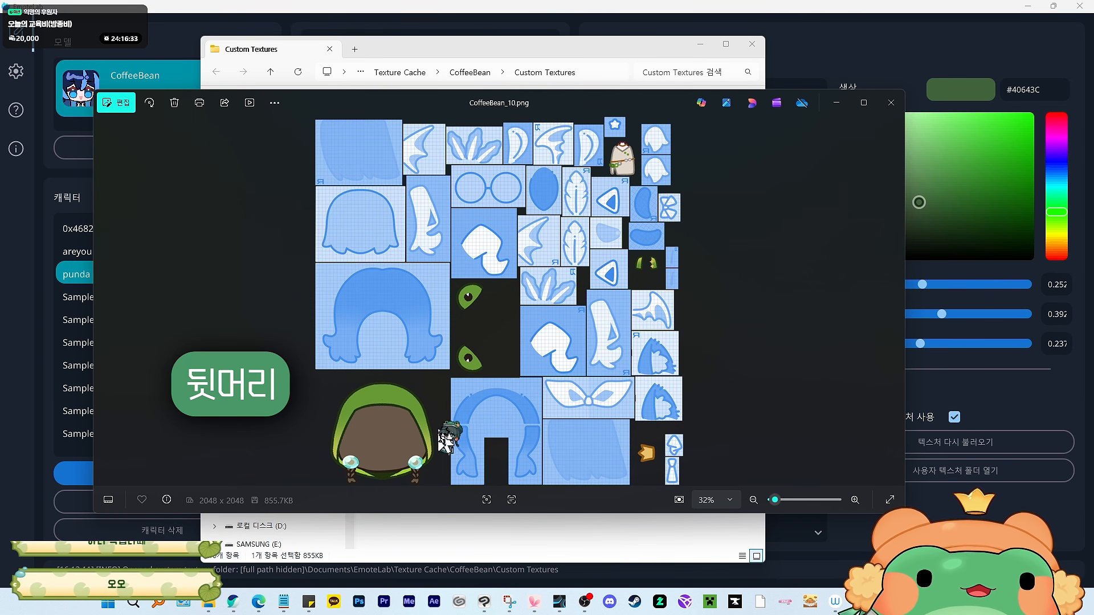
{"action": "scroll", "coordinate": [653, 170], "scroll_direction": "up", "scroll_amount": 8}
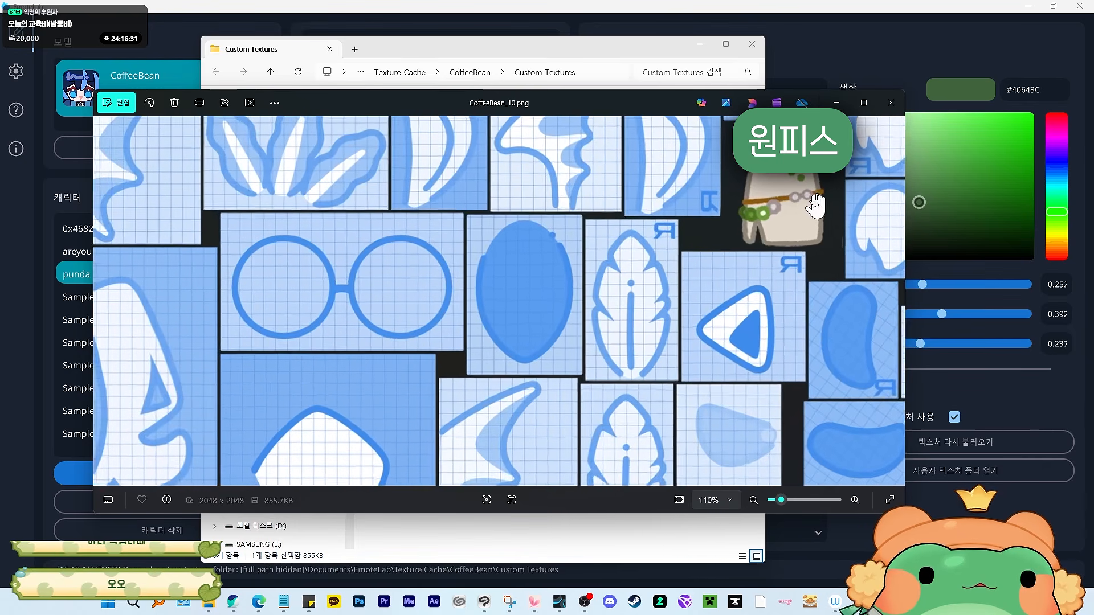
{"action": "left_click_drag", "start_coordinate": [816, 202], "coordinate": [677, 259]}
{"action": "scroll", "coordinate": [566, 359], "scroll_direction": "down", "scroll_amount": 6}
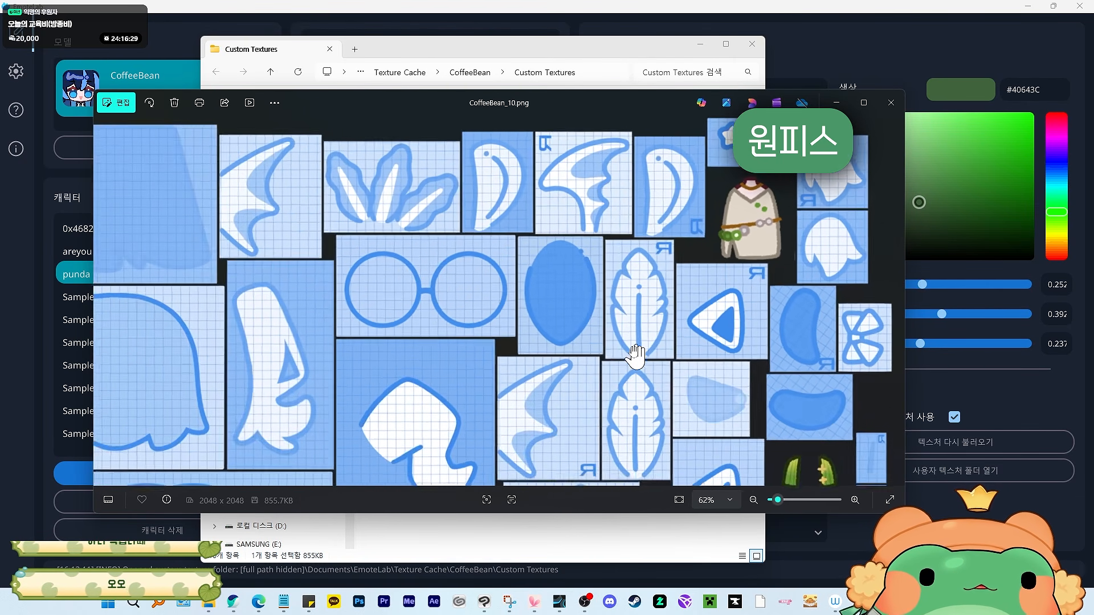
{"action": "scroll", "coordinate": [466, 469], "scroll_direction": "up", "scroll_amount": 5}
{"action": "left_click_drag", "start_coordinate": [473, 433], "coordinate": [503, 371]}
{"action": "scroll", "coordinate": [805, 283], "scroll_direction": "down", "scroll_amount": 3}
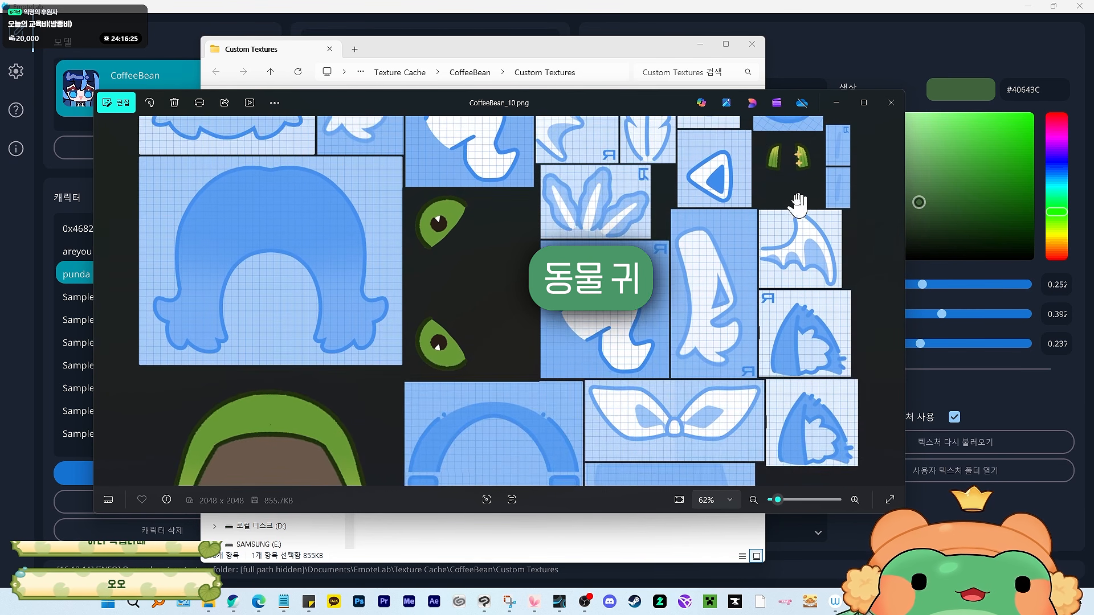
{"action": "scroll", "coordinate": [806, 283], "scroll_direction": "up", "scroll_amount": 4}
{"action": "scroll", "coordinate": [673, 462], "scroll_direction": "down", "scroll_amount": 4}
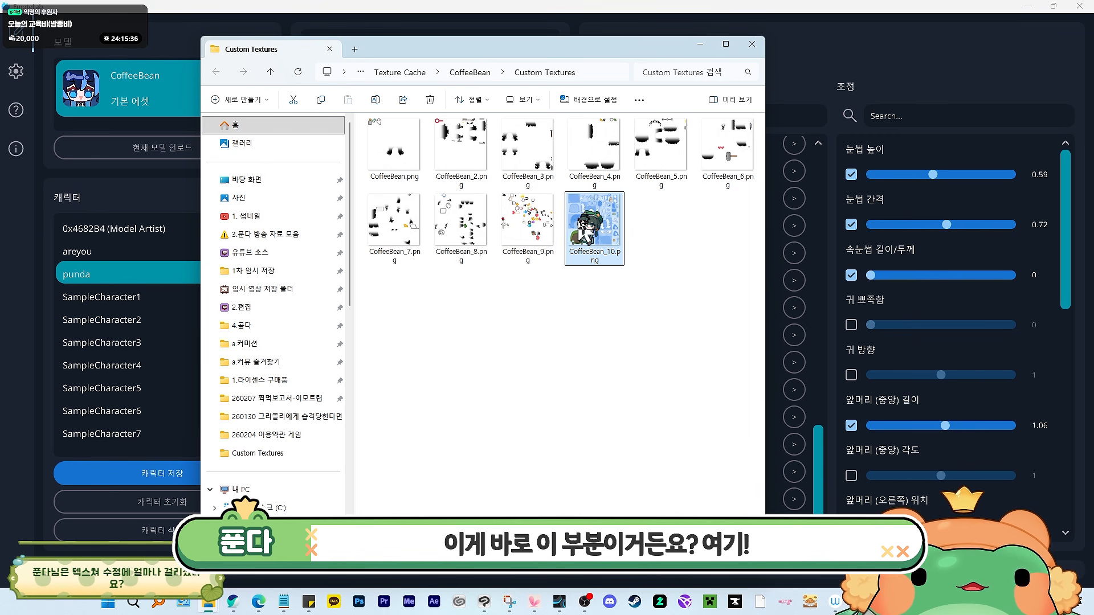
- Reopen CoffeeBean_10.png and zoom in to inspect the blue grid placeholder textures
{"action": "double_click", "coordinate": [589, 222]}
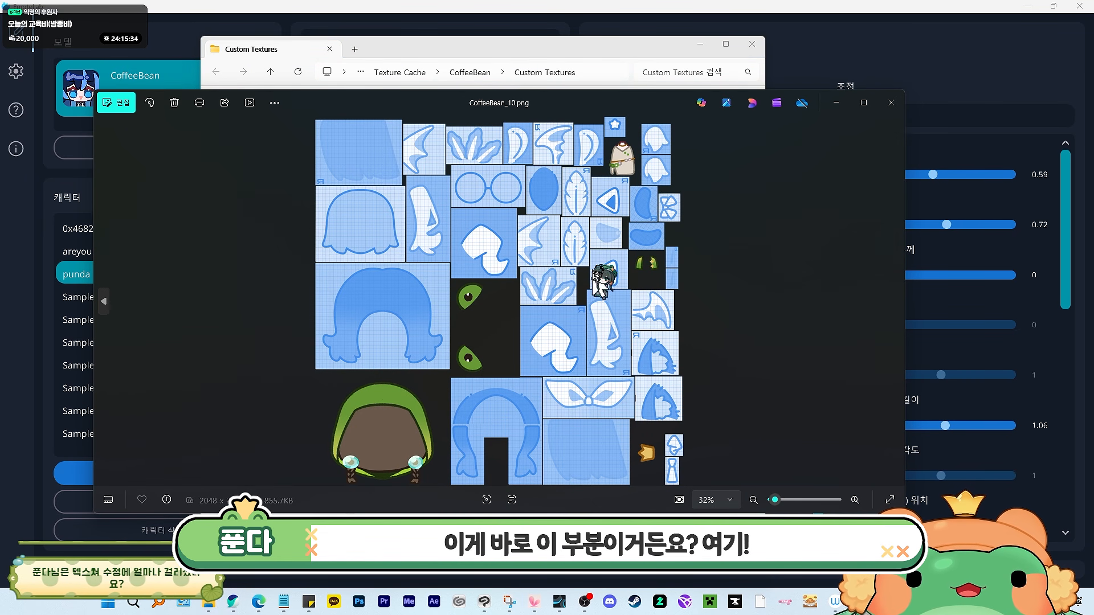
{"action": "left_click", "coordinate": [701, 44]}
{"action": "scroll", "coordinate": [496, 259], "scroll_direction": "up", "scroll_amount": 6}
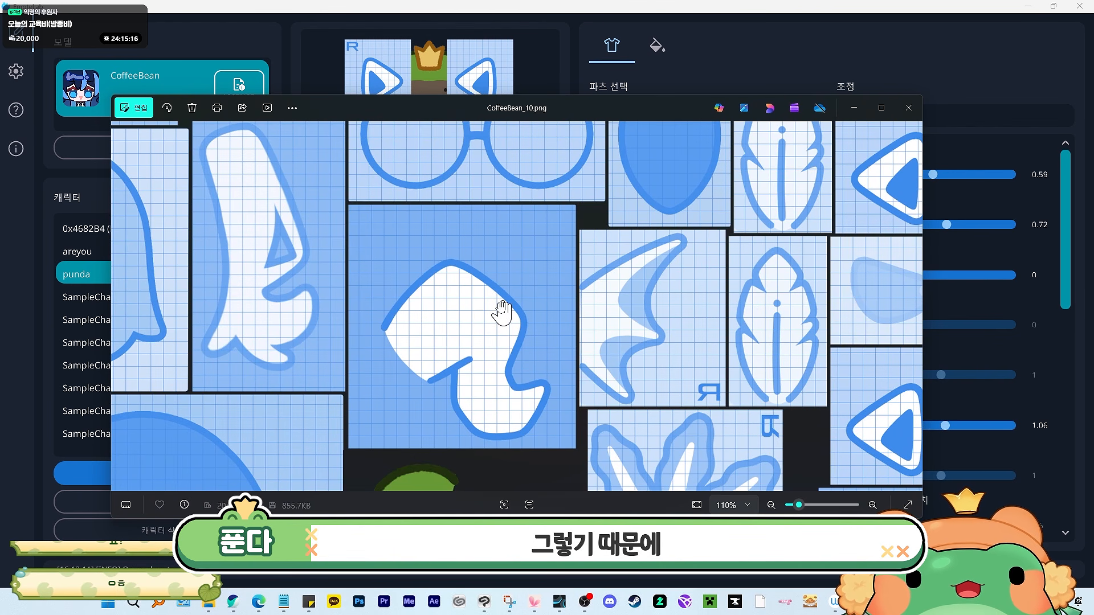
{"action": "scroll", "coordinate": [501, 310], "scroll_direction": "up", "scroll_amount": 1}
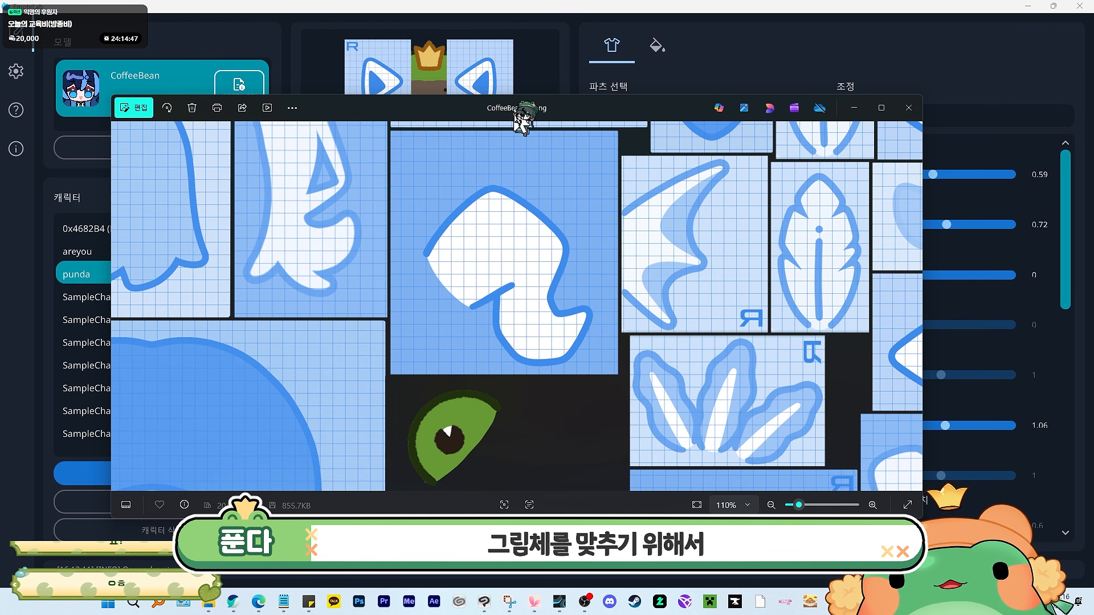
{"action": "left_click_drag", "start_coordinate": [527, 112], "coordinate": [534, 179]}
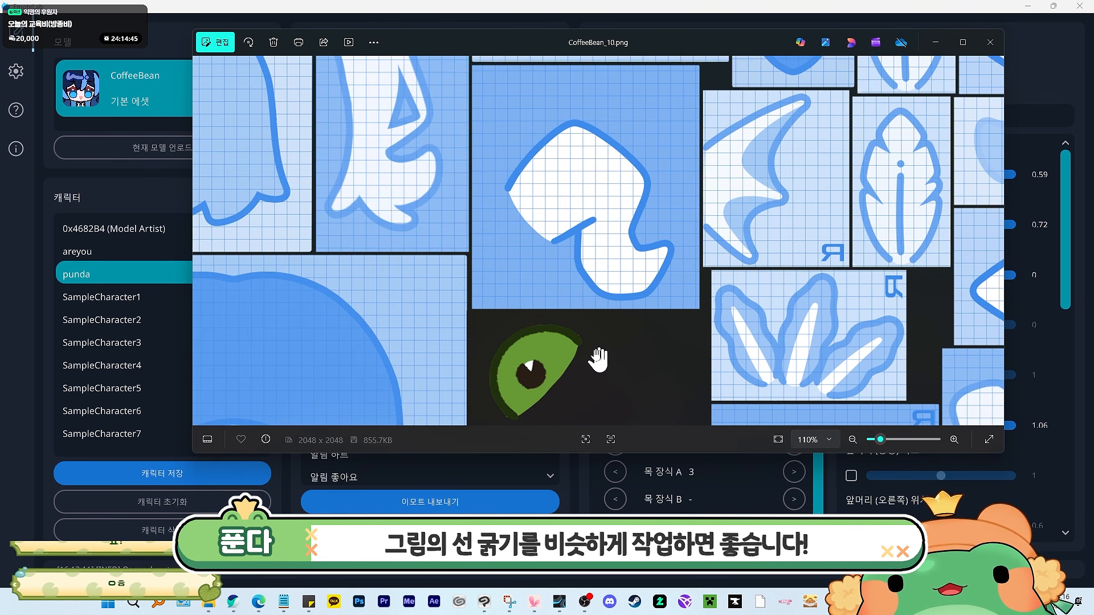
{"action": "left_click_drag", "start_coordinate": [594, 362], "coordinate": [605, 294]}
{"action": "scroll", "coordinate": [613, 251], "scroll_direction": "down", "scroll_amount": 5}
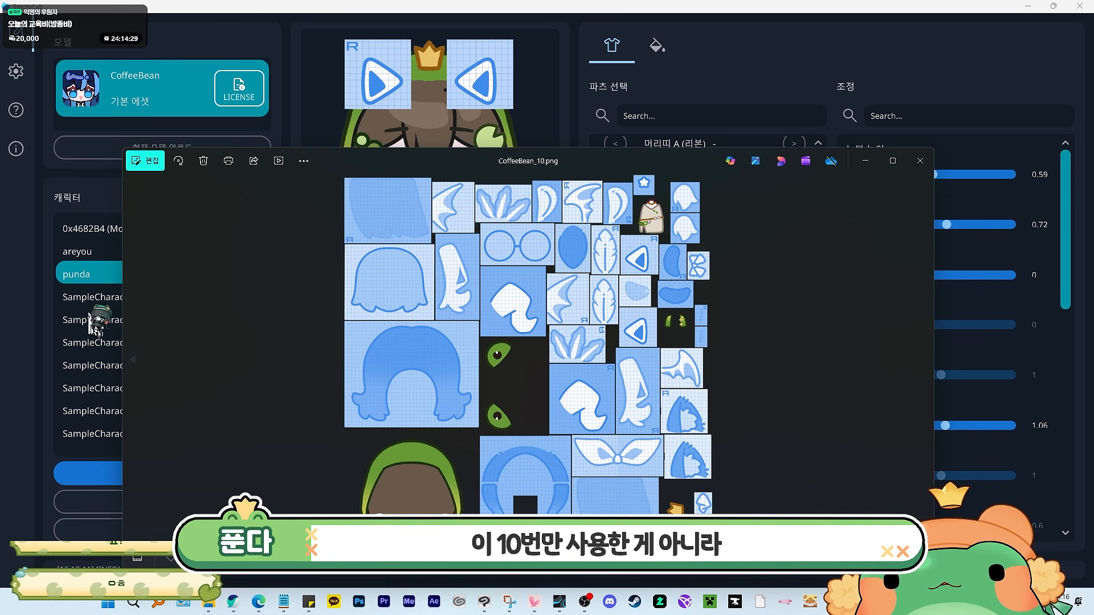
- Page through the other CoffeeBean texture atlas images in the viewer
{"action": "left_click", "coordinate": [143, 364]}
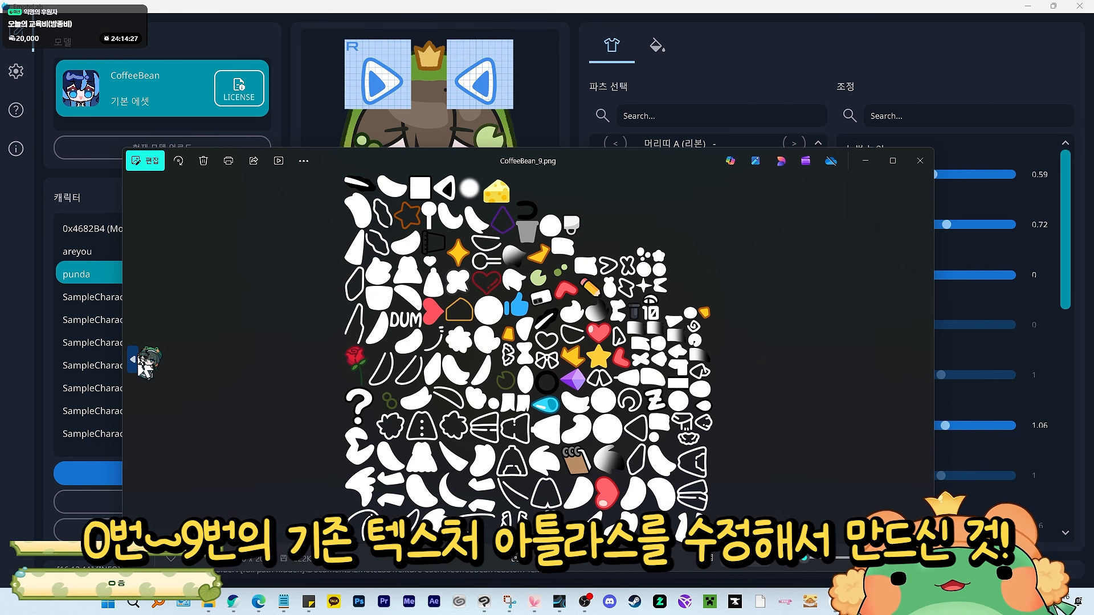
{"action": "left_click", "coordinate": [146, 361]}
{"action": "left_click", "coordinate": [147, 360]}
{"action": "left_click", "coordinate": [147, 361]}
{"action": "left_click", "coordinate": [147, 360]}
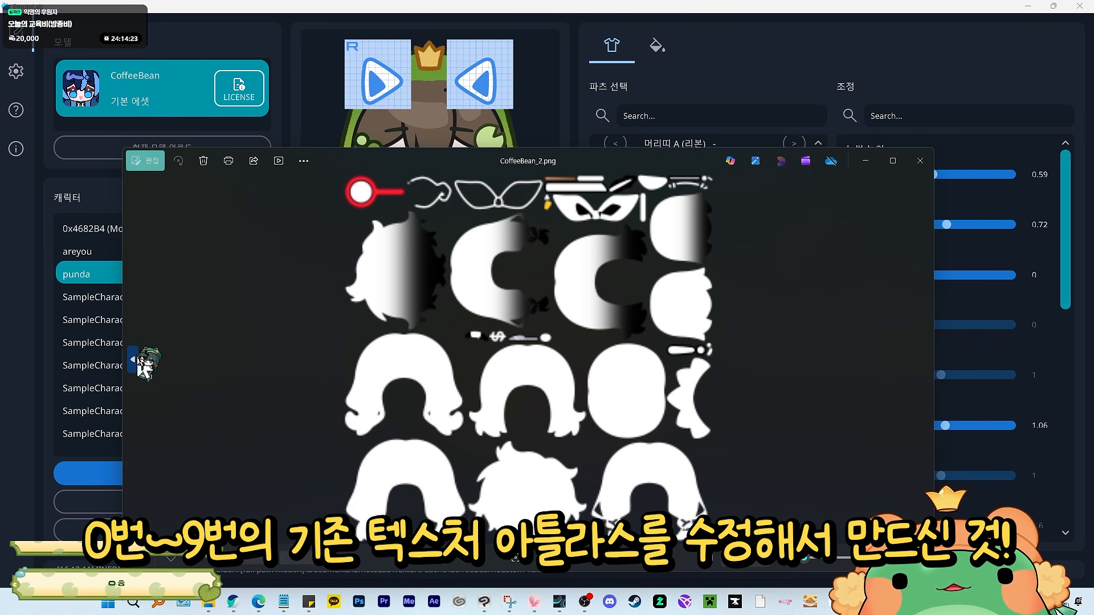
{"action": "left_click", "coordinate": [146, 360]}
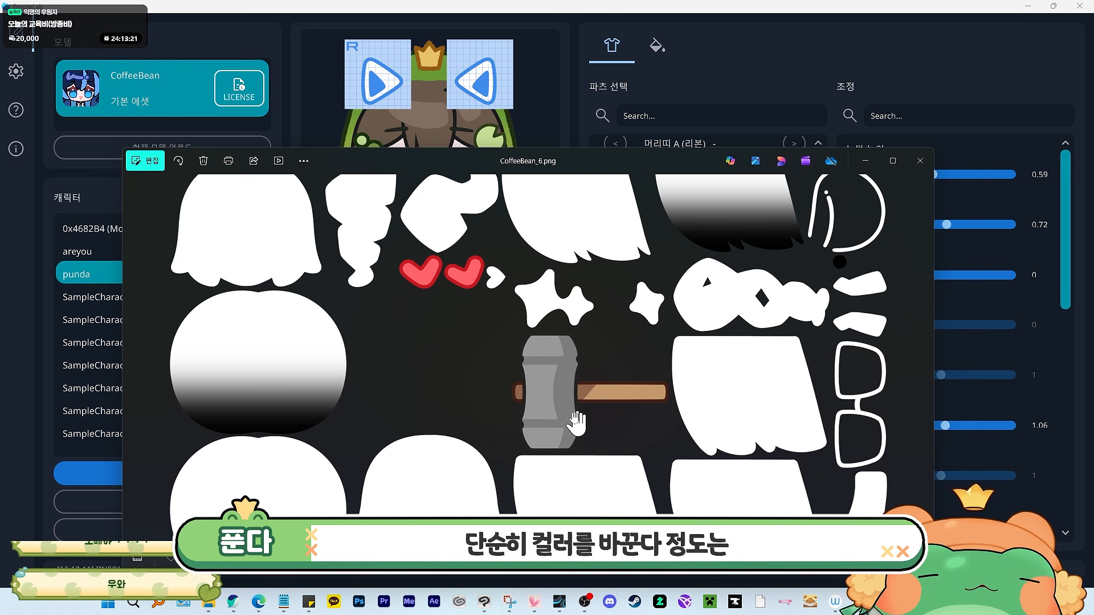
- Zoom around the CoffeeBean_6 atlas, page to the CoffeeBean_10 and CoffeeBean_9 atlases, and close the viewer
{"action": "scroll", "coordinate": [451, 373], "scroll_direction": "down", "scroll_amount": 5}
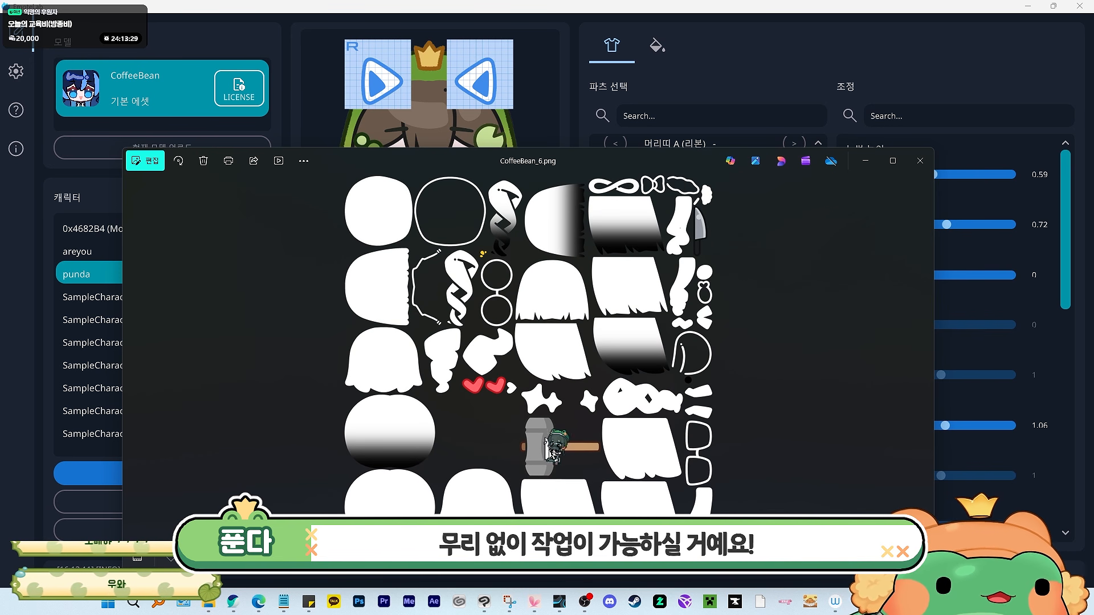
{"action": "scroll", "coordinate": [569, 488], "scroll_direction": "up", "scroll_amount": 6}
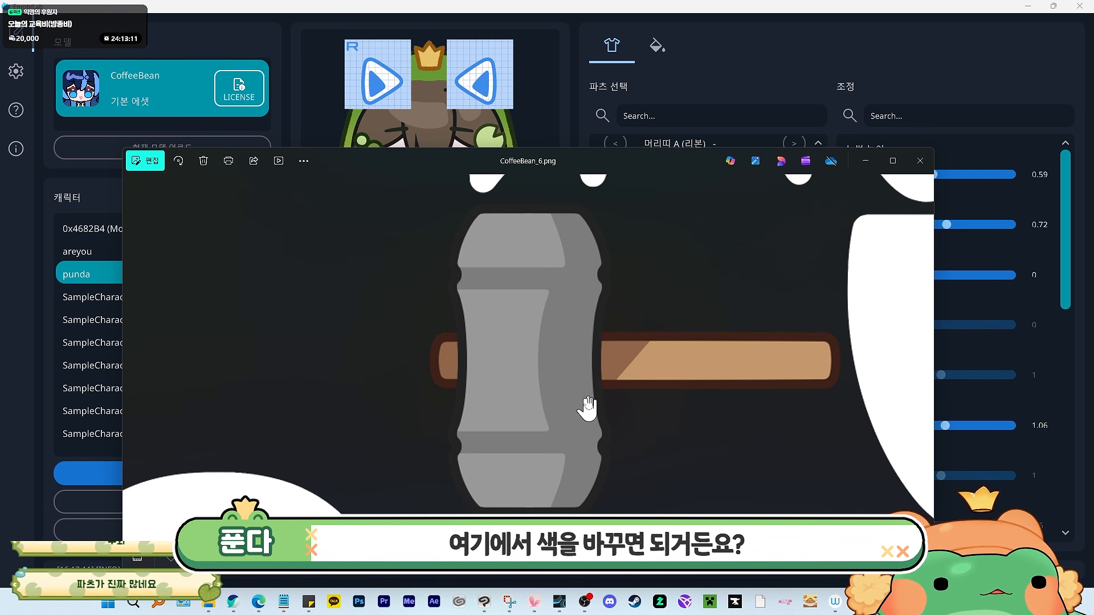
{"action": "scroll", "coordinate": [588, 409], "scroll_direction": "down", "scroll_amount": 4}
{"action": "left_click_drag", "start_coordinate": [604, 378], "coordinate": [708, 203]}
{"action": "left_click", "coordinate": [923, 364]}
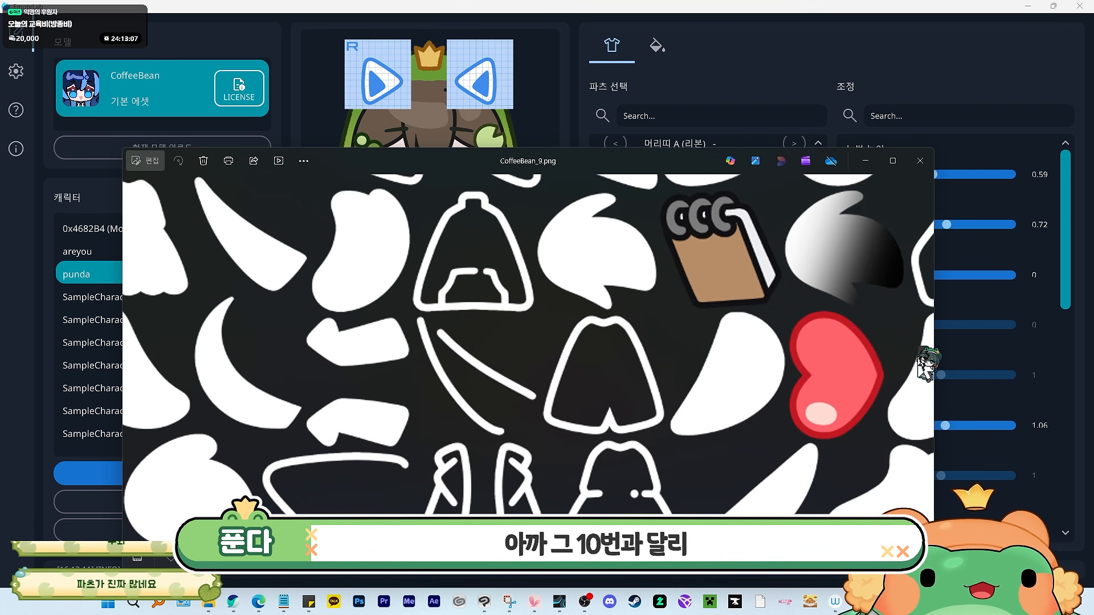
{"action": "left_click", "coordinate": [923, 363]}
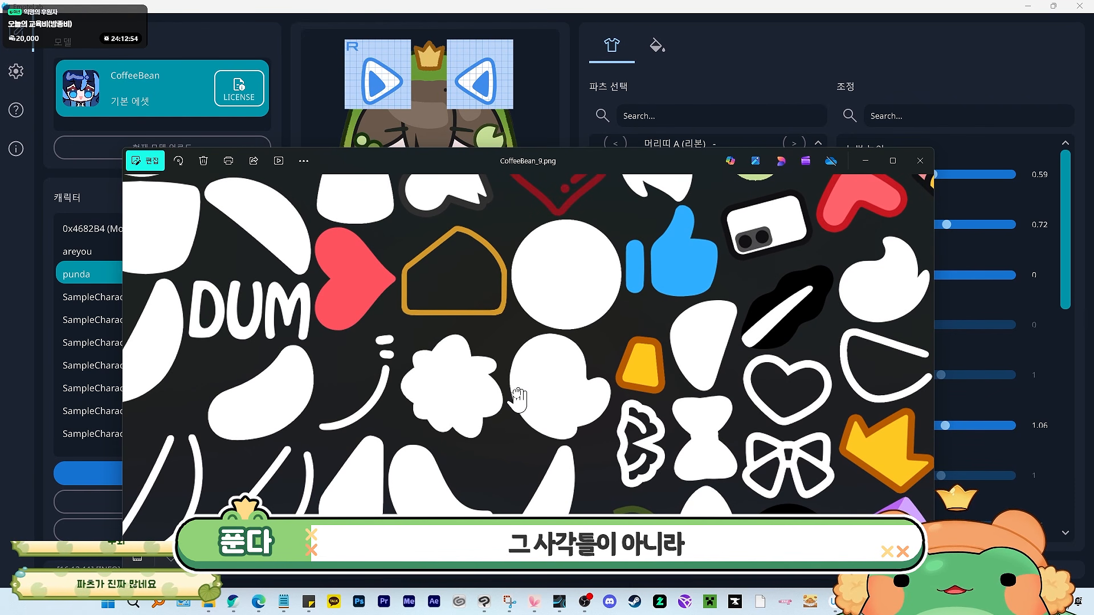
{"action": "left_click_drag", "start_coordinate": [518, 401], "coordinate": [550, 374]}
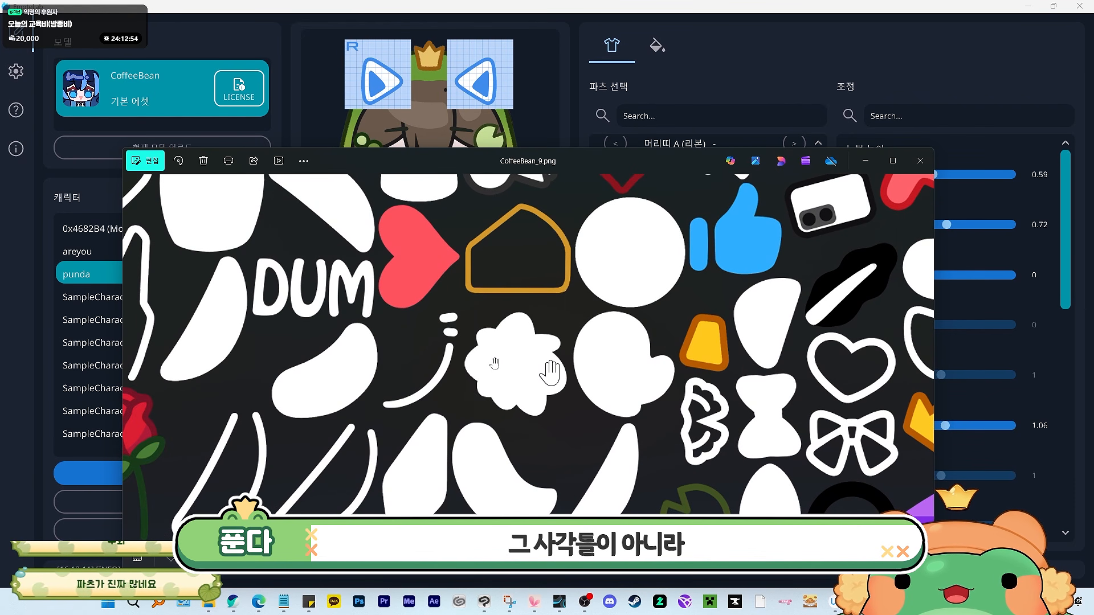
{"action": "scroll", "coordinate": [534, 367], "scroll_direction": "up", "scroll_amount": 2}
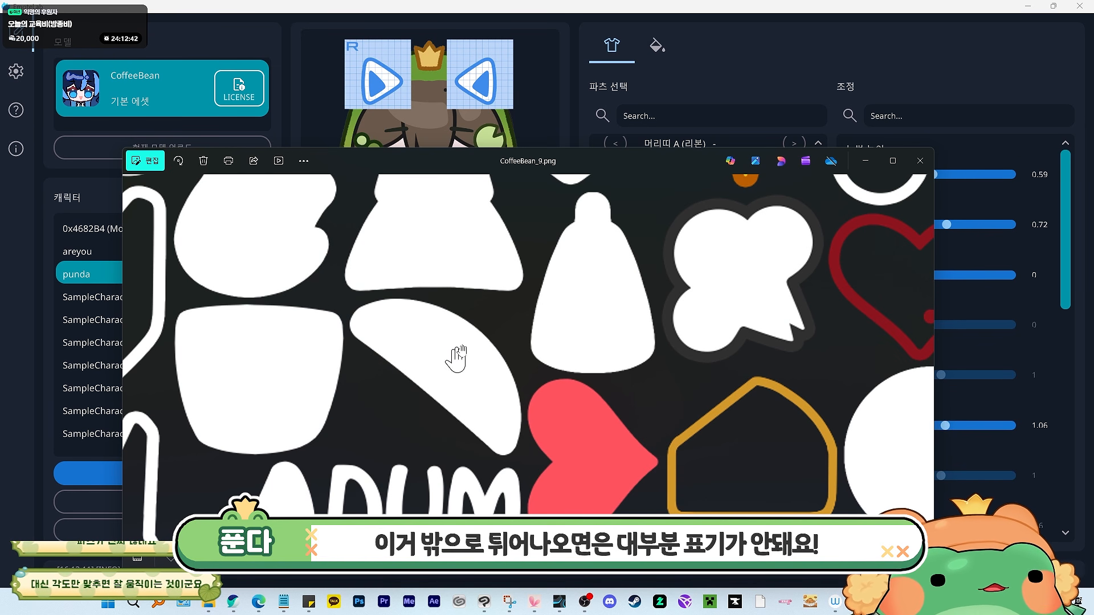
{"action": "scroll", "coordinate": [545, 359], "scroll_direction": "down", "scroll_amount": 3}
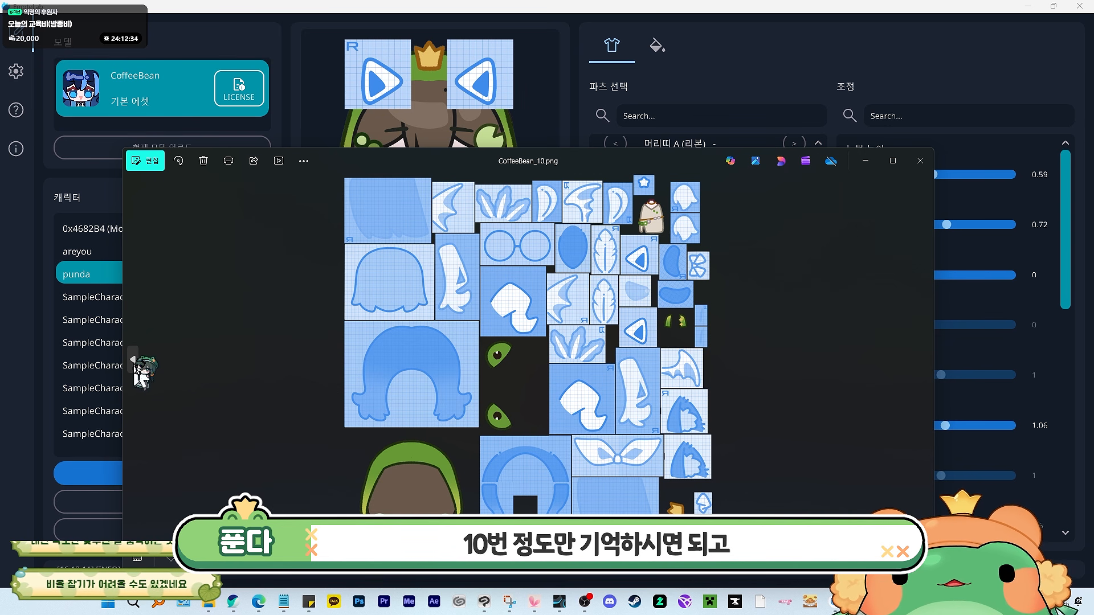
{"action": "left_click", "coordinate": [868, 161]}
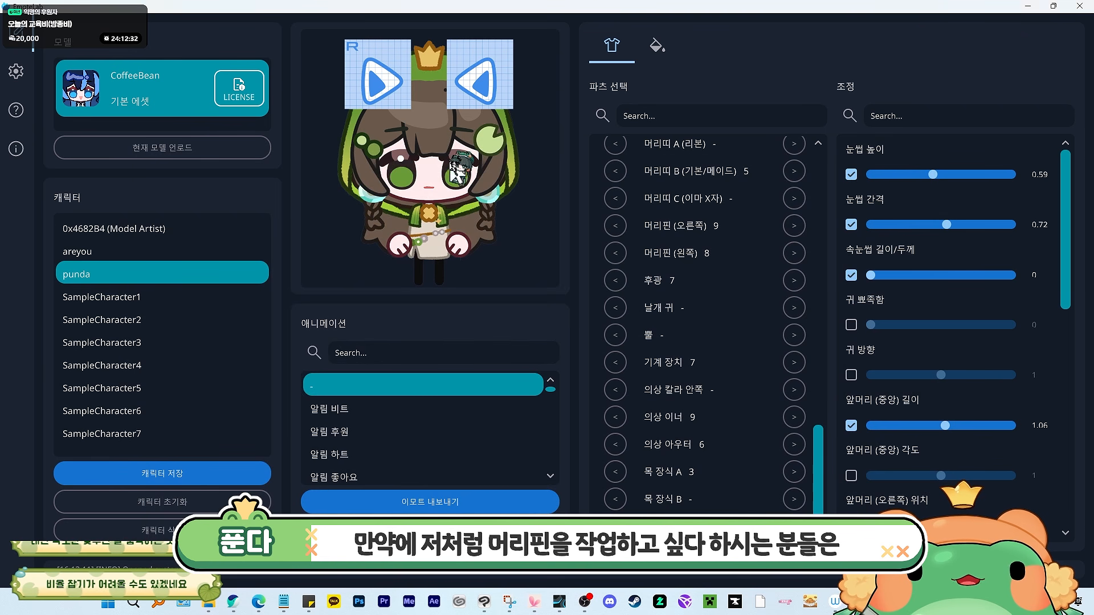
- Open CoffeeBean_9.png and zoom and pan through its atlas parts, then close the viewer and folder window
{"action": "left_click", "coordinate": [793, 363]}
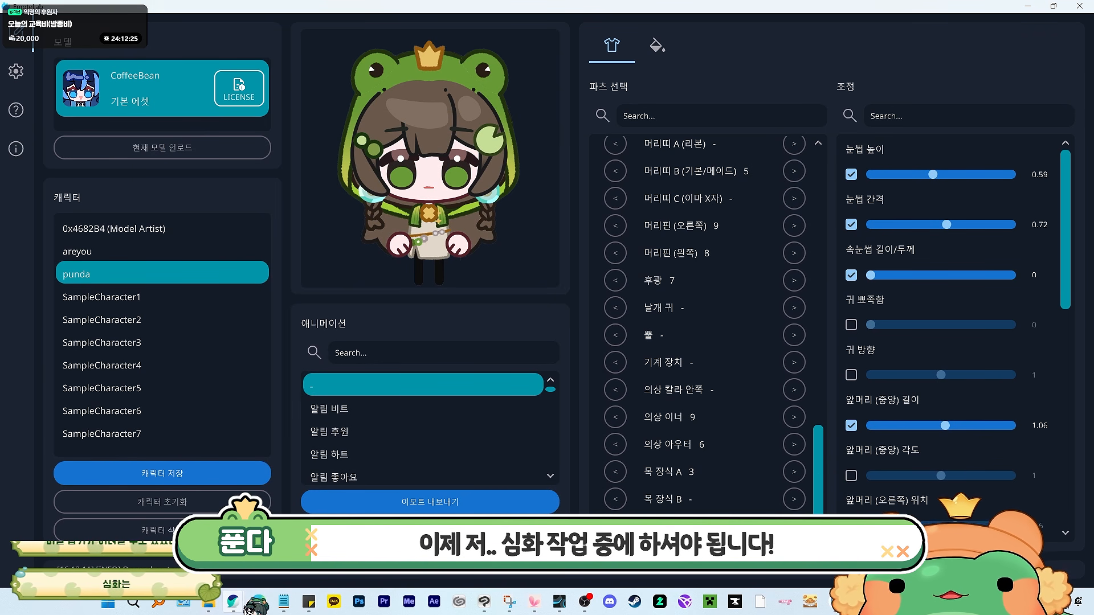
{"action": "mouse_move", "coordinate": [216, 608]}
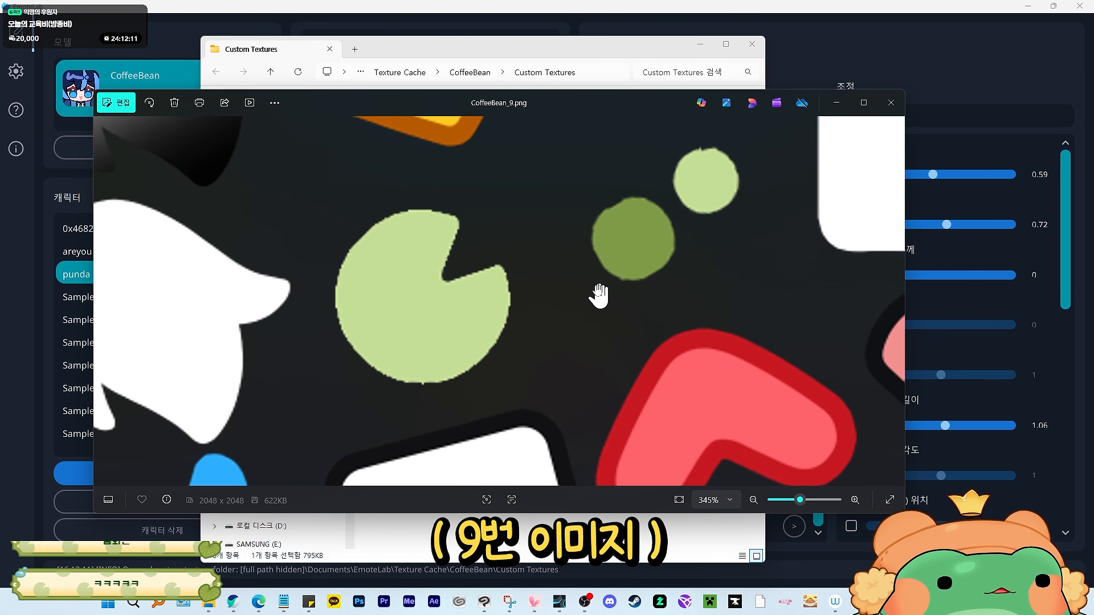
{"action": "scroll", "coordinate": [599, 296], "scroll_direction": "down", "scroll_amount": 6}
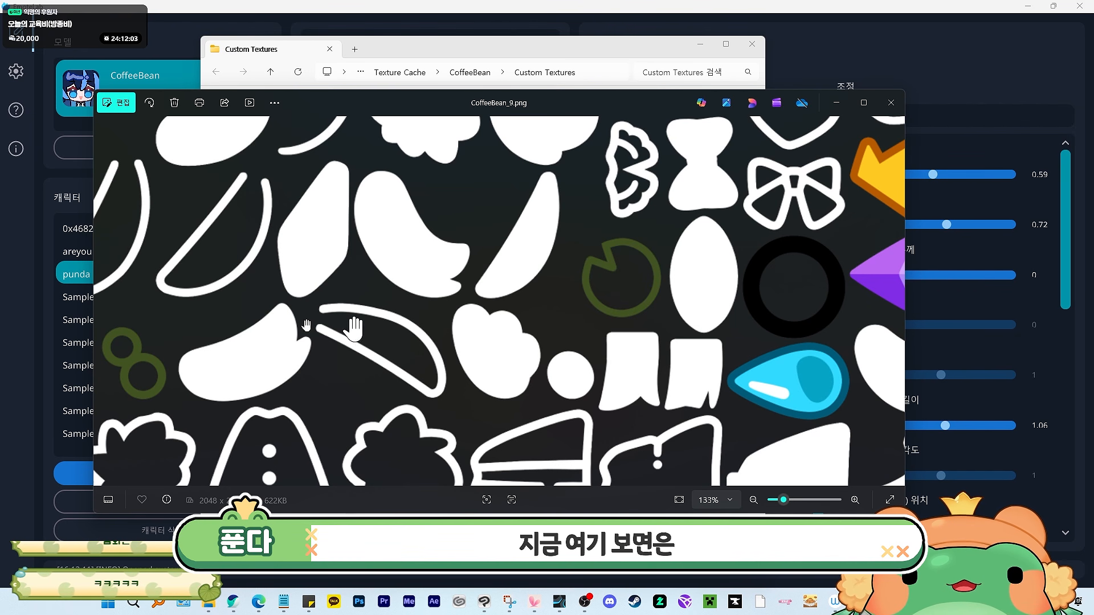
{"action": "left_click_drag", "start_coordinate": [157, 363], "coordinate": [328, 328]}
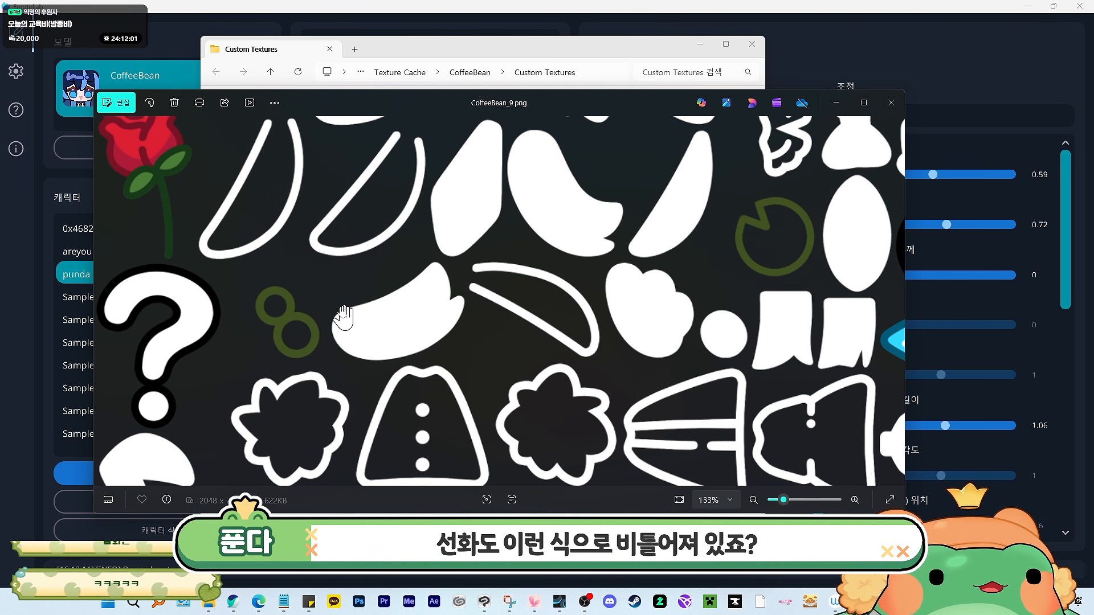
{"action": "scroll", "coordinate": [344, 316], "scroll_direction": "down", "scroll_amount": 4}
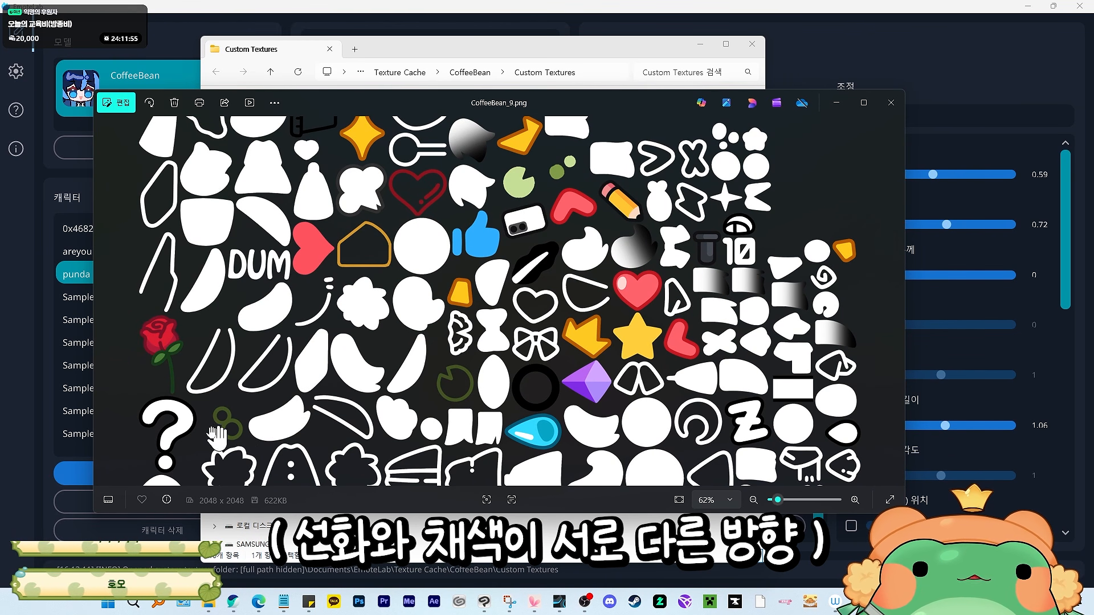
{"action": "left_click", "coordinate": [836, 102]}
{"action": "left_click", "coordinate": [700, 44]}
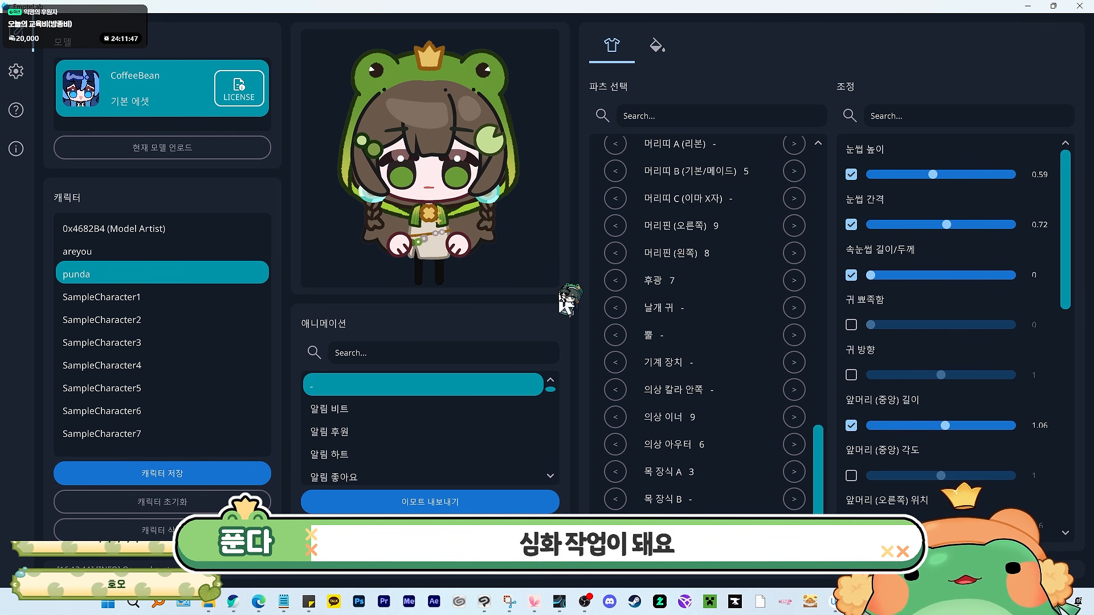
- Set the front hair (center) length to 0.81, then reload the custom textures on the color tab
{"action": "left_click_drag", "start_coordinate": [946, 426], "coordinate": [924, 425]}
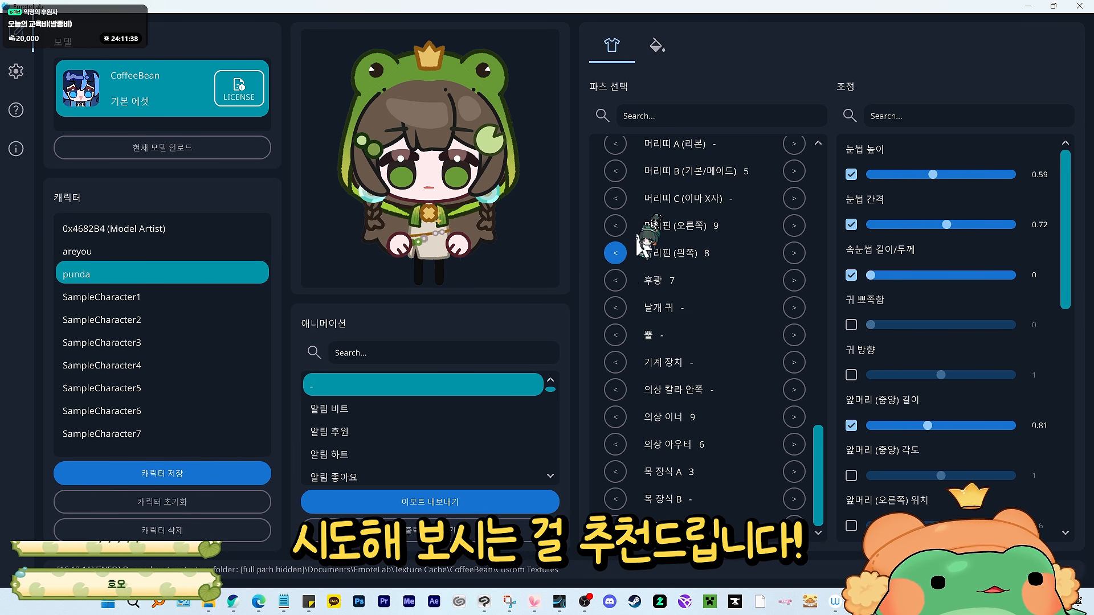
{"action": "left_click", "coordinate": [657, 46]}
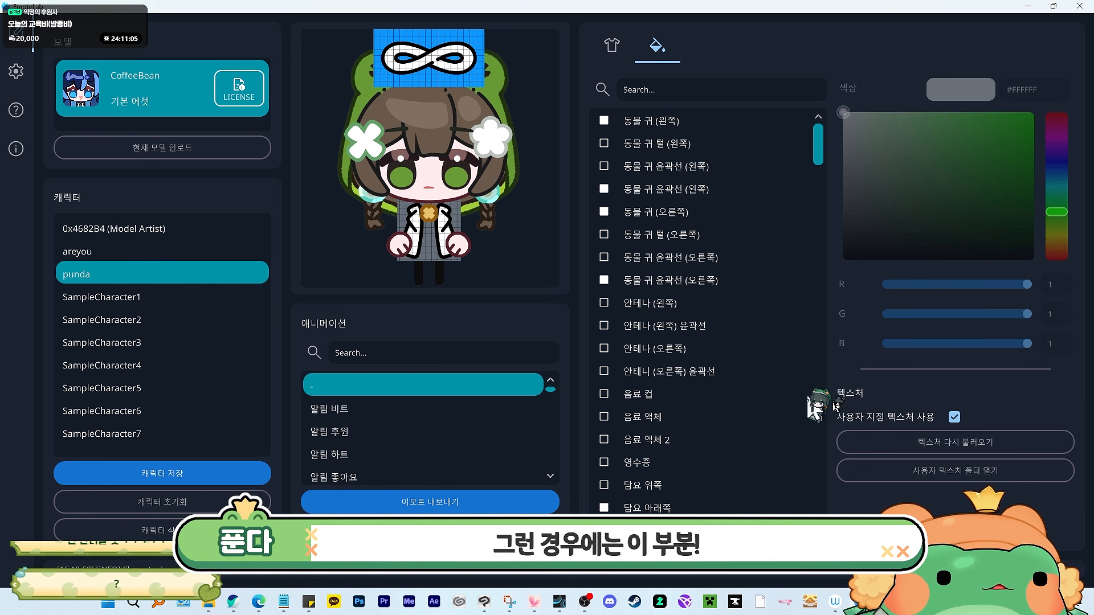
{"action": "left_click", "coordinate": [920, 448]}
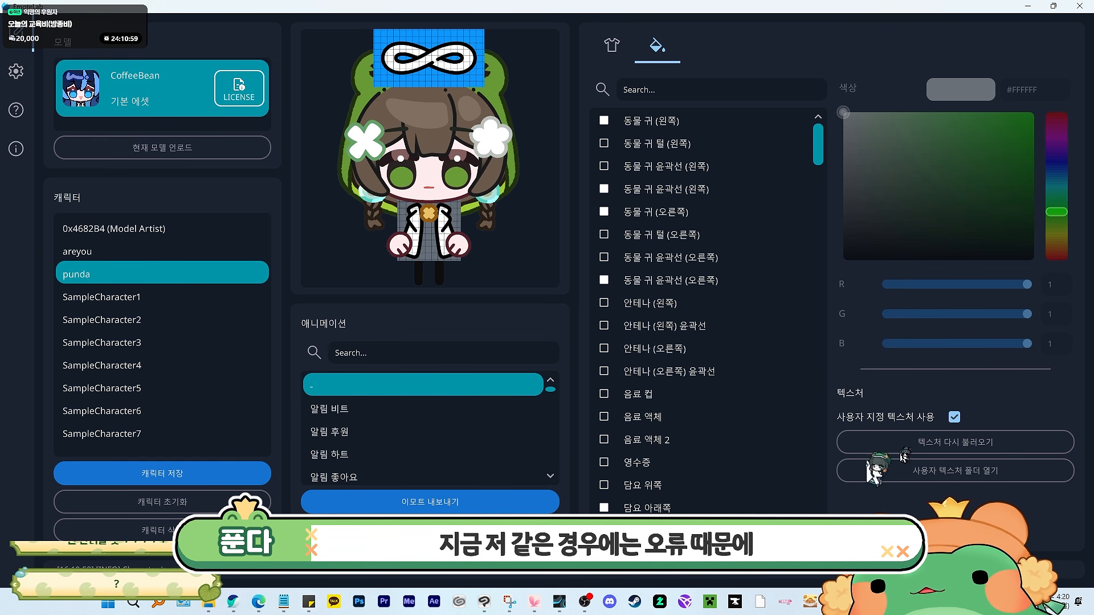
- Open the custom texture folder, view CoffeeBean_10.png, then close the viewer and minimize the folder window
{"action": "left_click", "coordinate": [987, 473]}
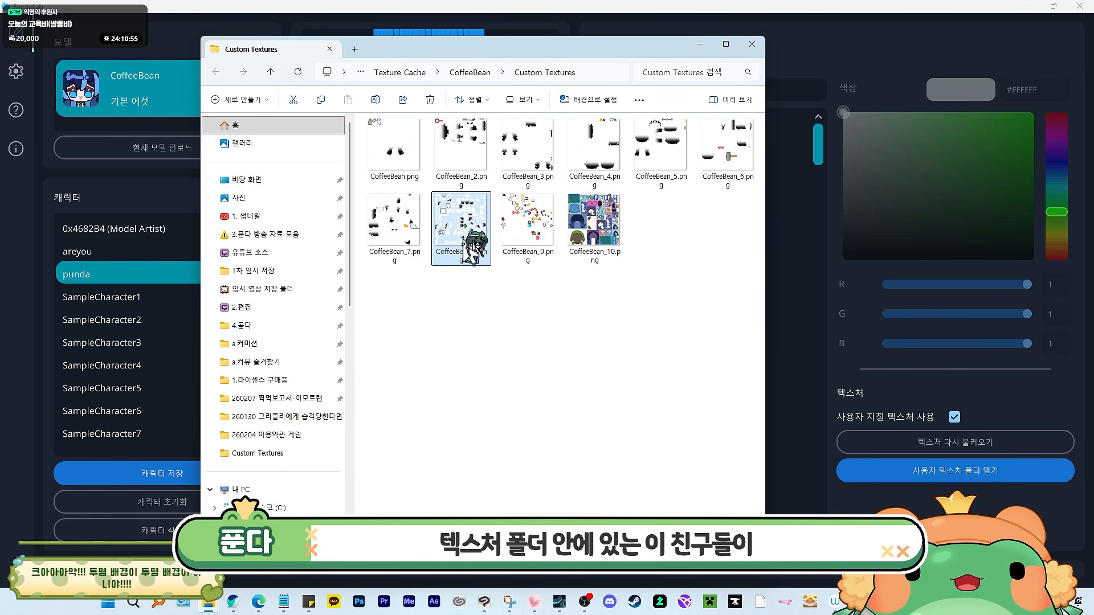
{"action": "double_click", "coordinate": [590, 225]}
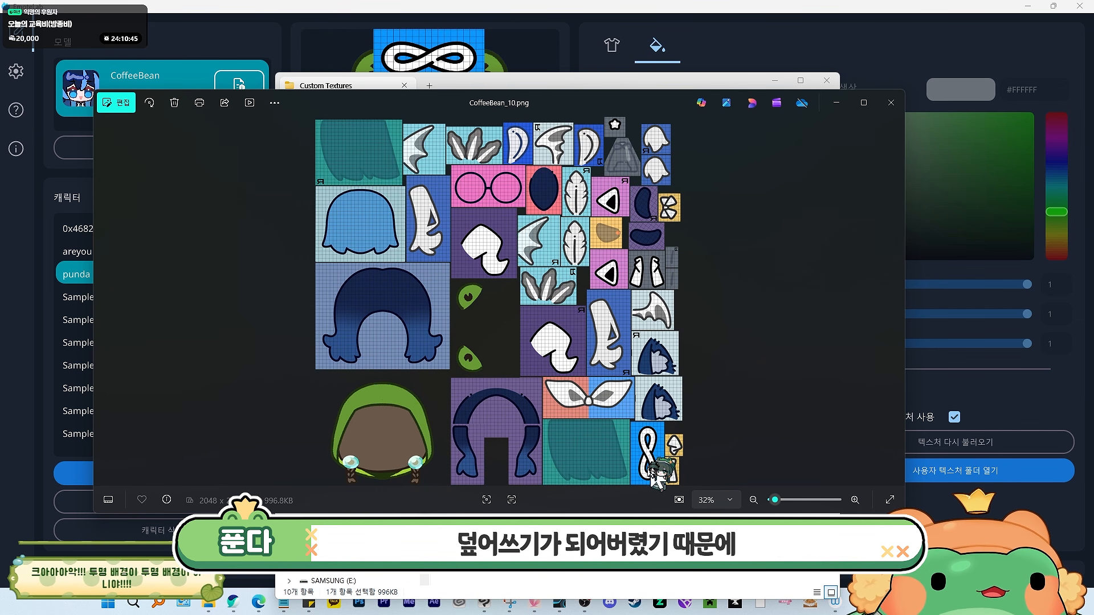
{"action": "left_click", "coordinate": [891, 102]}
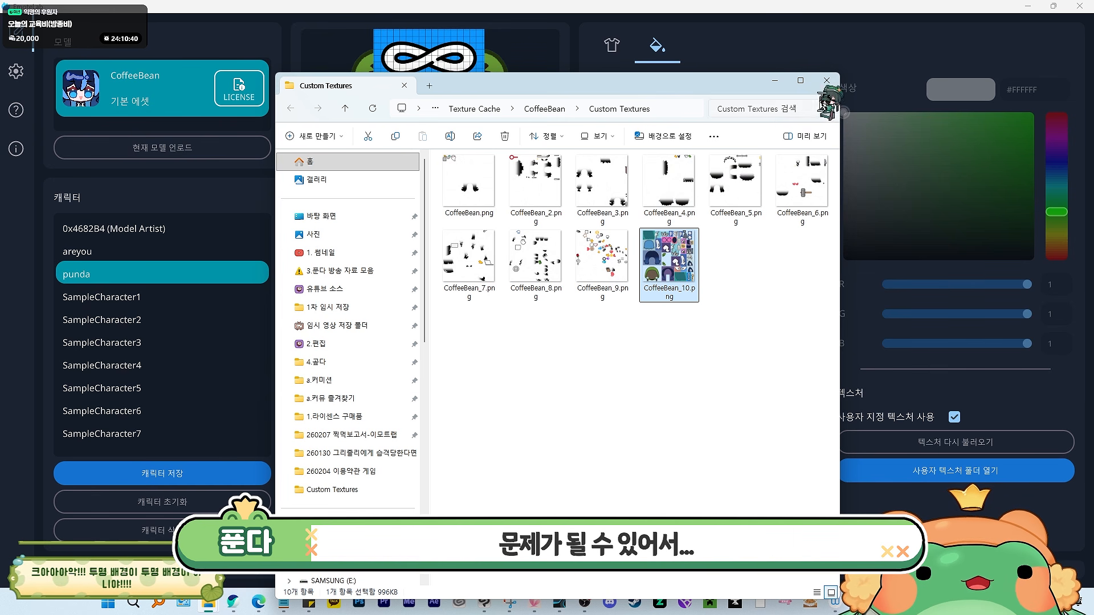
{"action": "left_click", "coordinate": [775, 80]}
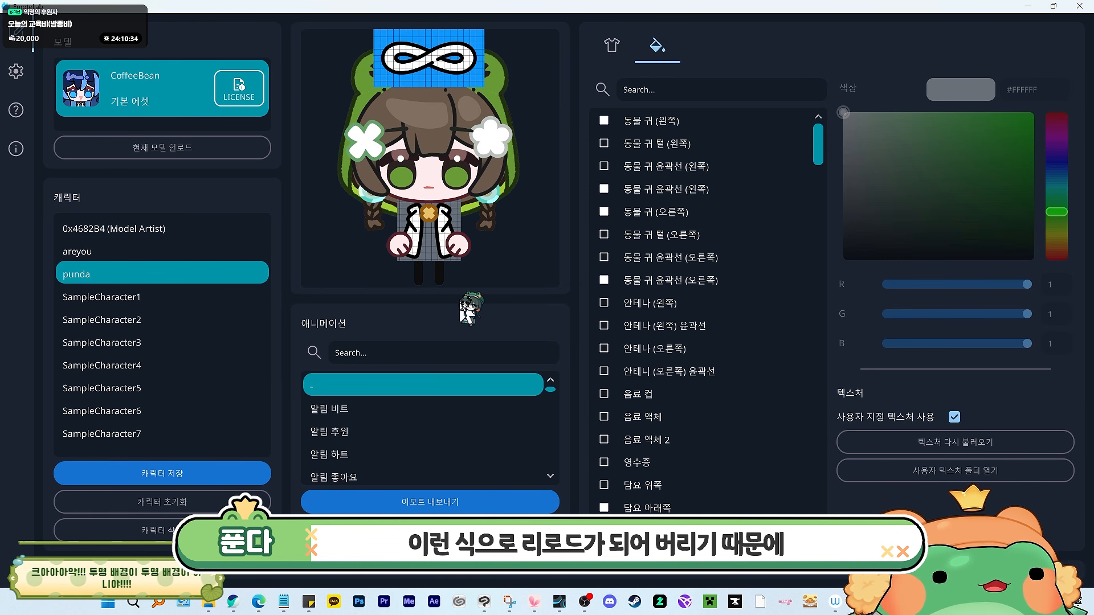
{"action": "left_click", "coordinate": [1033, 7]}
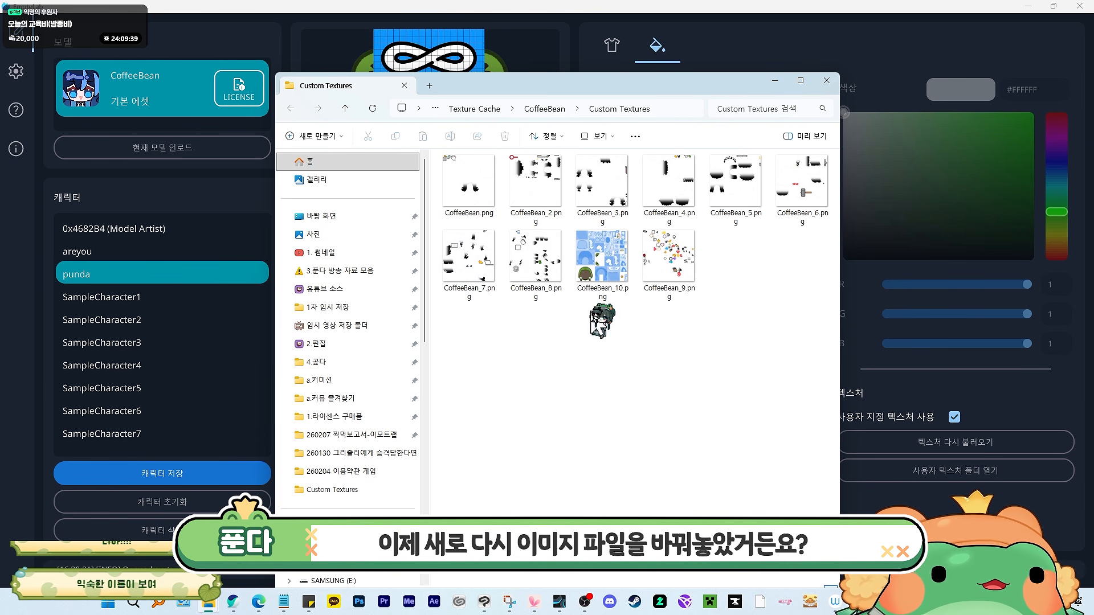
{"action": "left_click", "coordinate": [775, 80]}
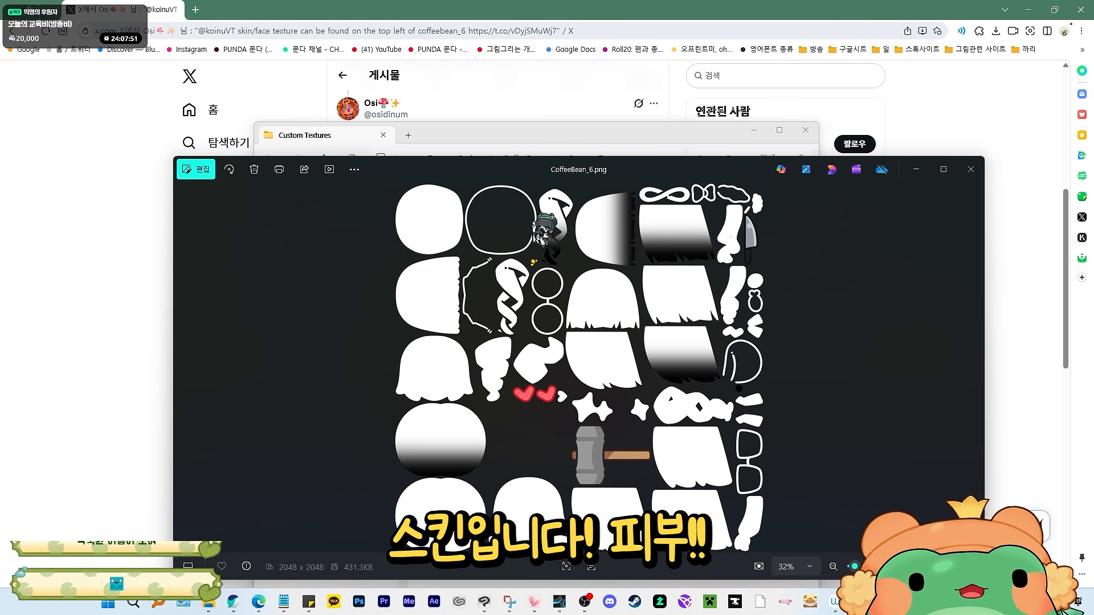
- Zoom in and out on the face and line area of CoffeeBean_6.png
{"action": "scroll", "coordinate": [439, 245], "scroll_direction": "up", "scroll_amount": 3}
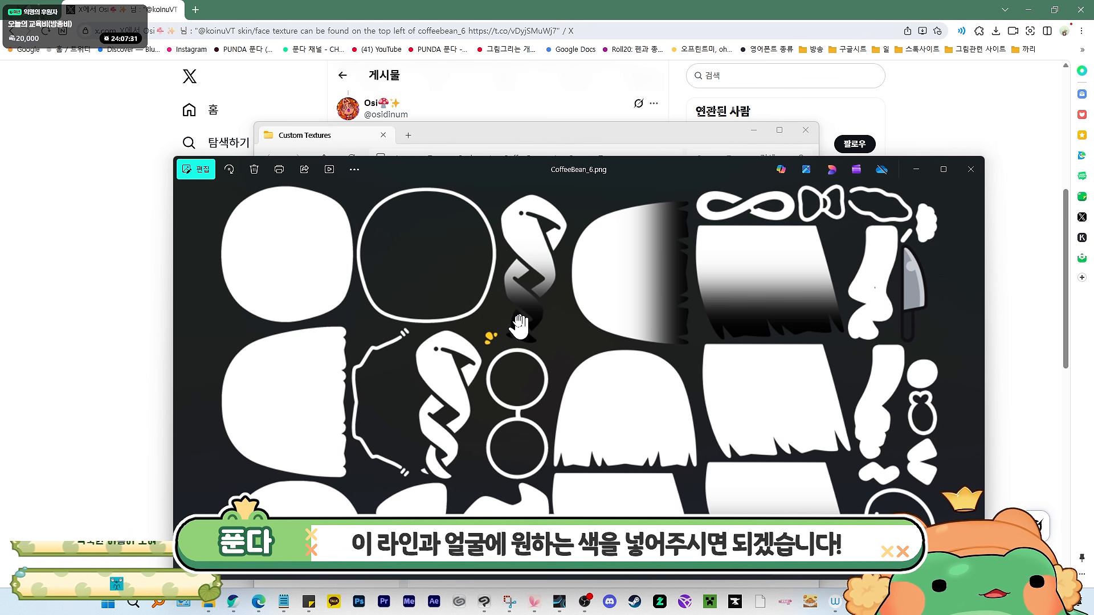
{"action": "scroll", "coordinate": [329, 234], "scroll_direction": "down", "scroll_amount": 2}
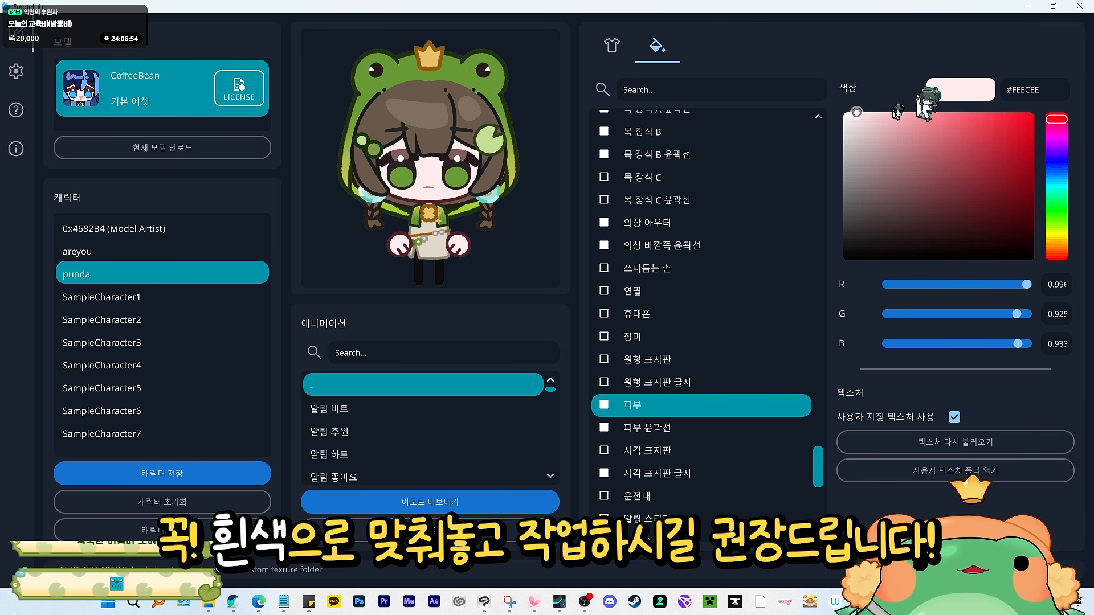
- Set the skin part's color to white (#FFFFFF) in the color picker
{"action": "left_click_drag", "start_coordinate": [858, 142], "coordinate": [835, 103]}
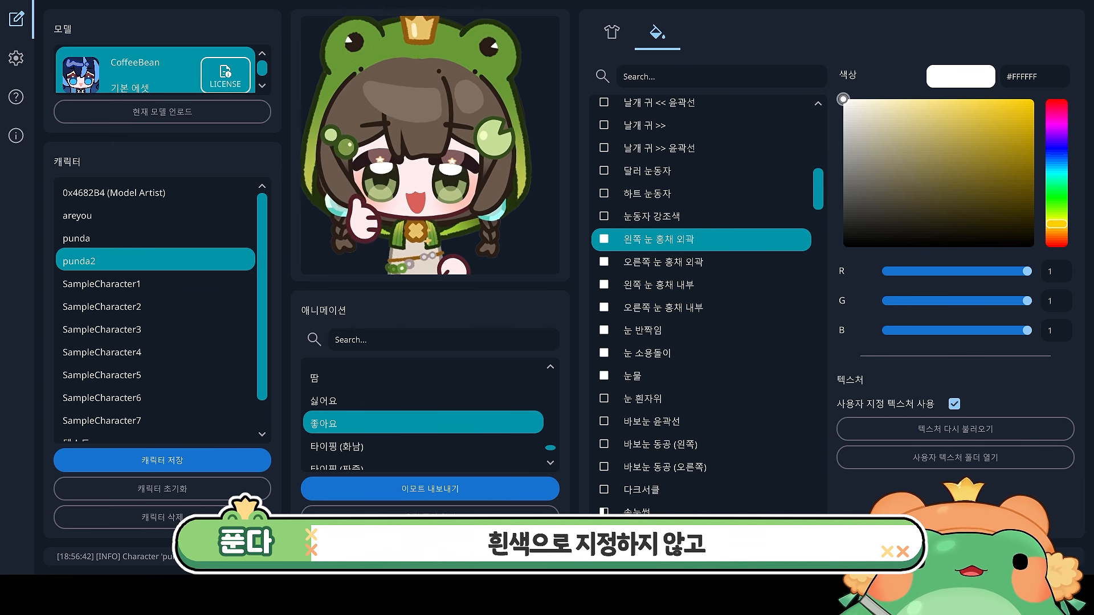
{"action": "left_click_drag", "start_coordinate": [966, 143], "coordinate": [1000, 165]}
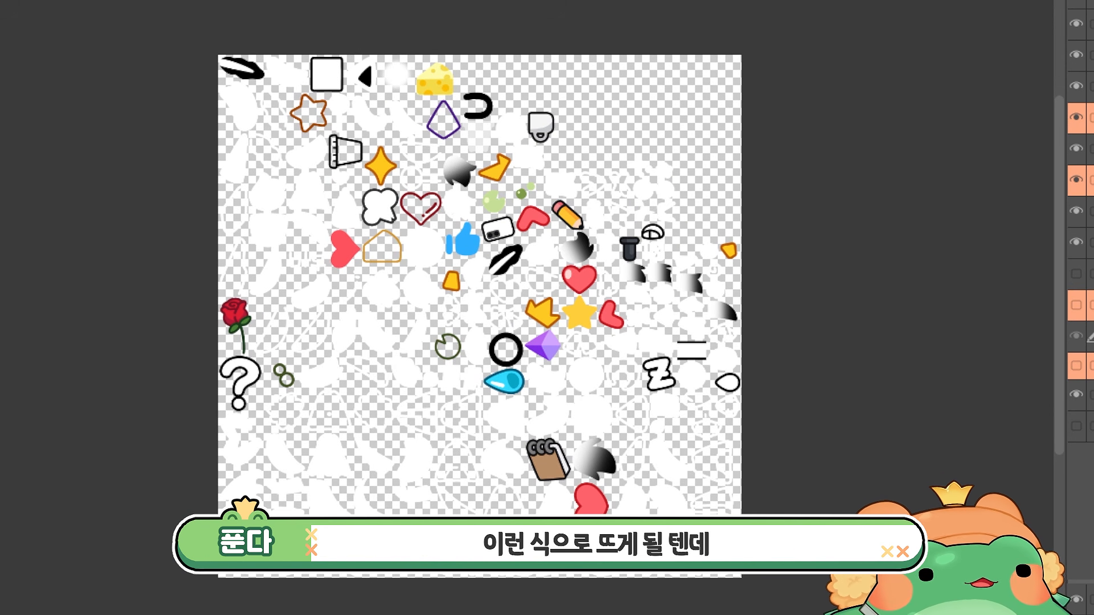
- Toggle the overlay layer and zoom into the marked eye and hair highlight areas of the texture atlas
{"action": "left_click", "coordinate": [1076, 426]}
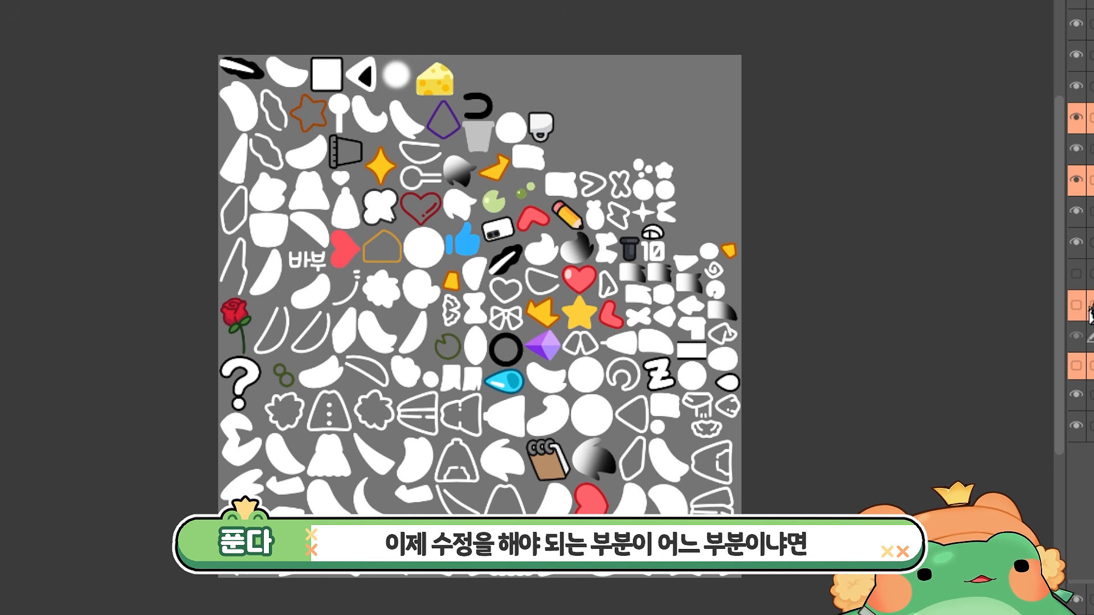
{"action": "scroll", "coordinate": [750, 308], "scroll_direction": "up", "scroll_amount": 10}
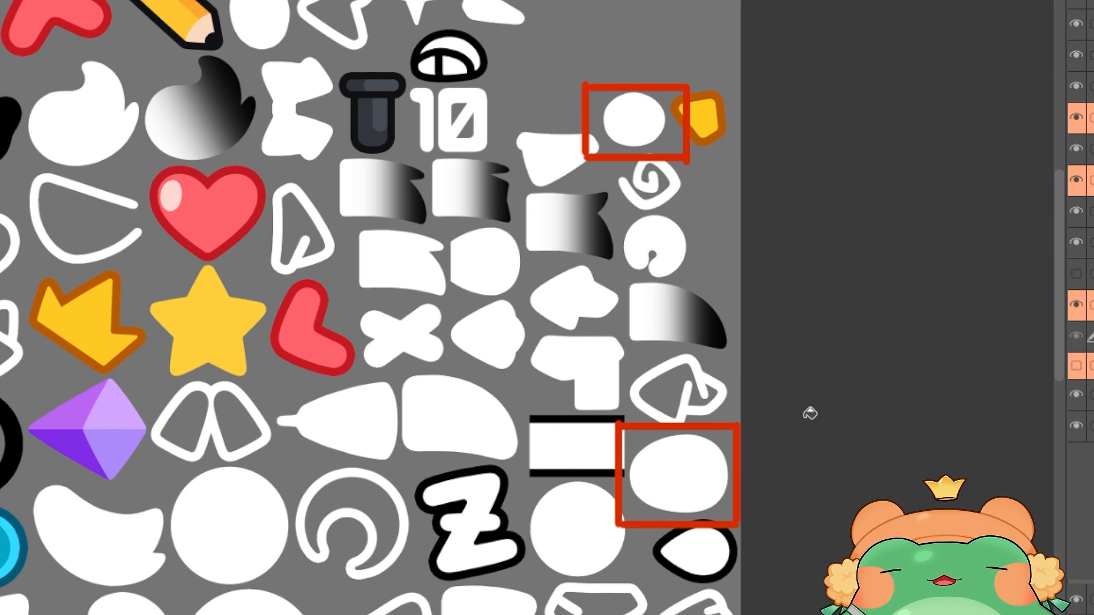
{"action": "left_click_drag", "start_coordinate": [810, 414], "coordinate": [725, 431]}
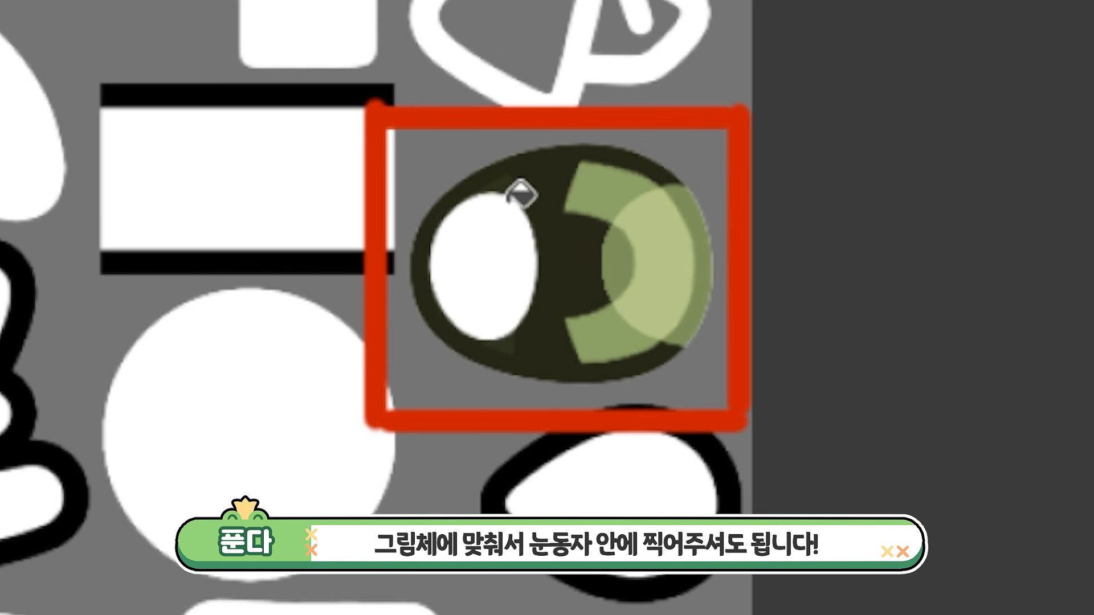
{"action": "scroll", "coordinate": [809, 293], "scroll_direction": "down", "scroll_amount": 1}
{"action": "left_click_drag", "start_coordinate": [977, 153], "coordinate": [806, 366]}
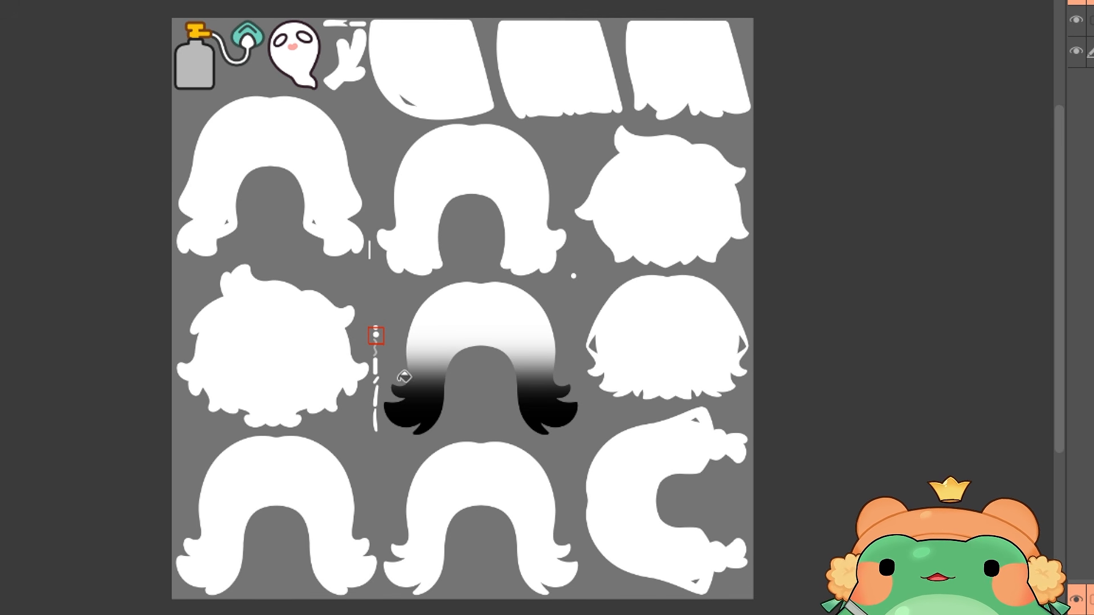
{"action": "scroll", "coordinate": [376, 336], "scroll_direction": "up", "scroll_amount": 6}
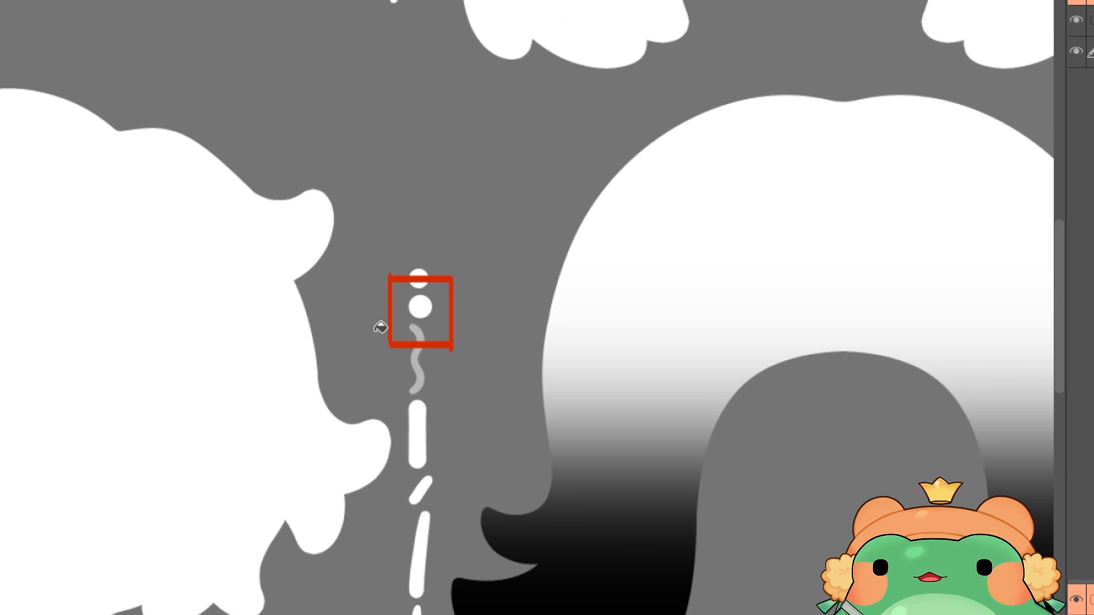
{"action": "scroll", "coordinate": [443, 305], "scroll_direction": "up", "scroll_amount": 5}
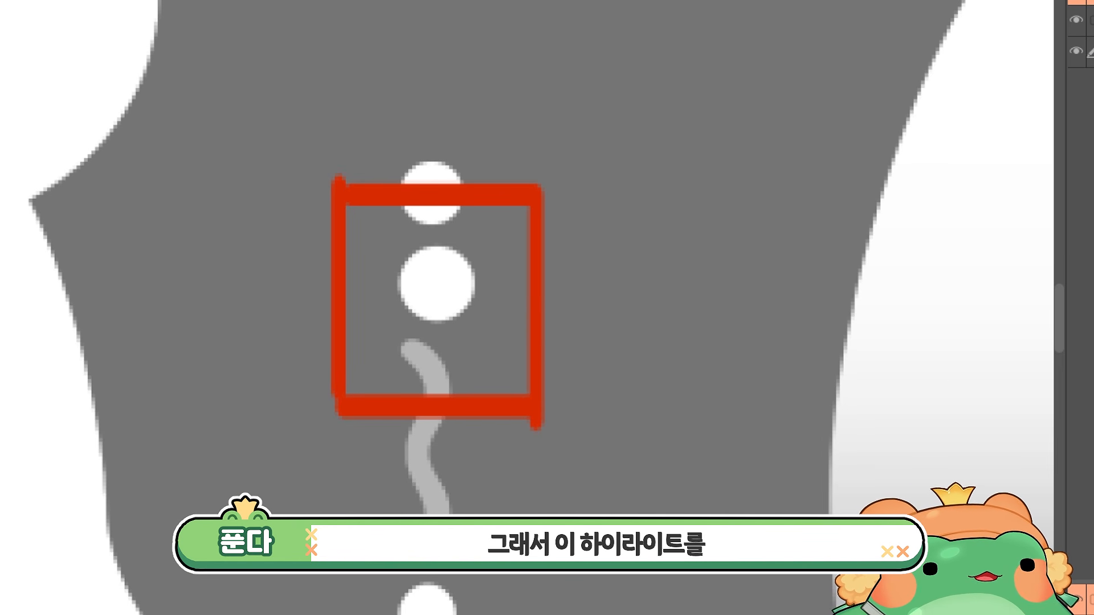
{"action": "left_click", "coordinate": [1076, 20]}
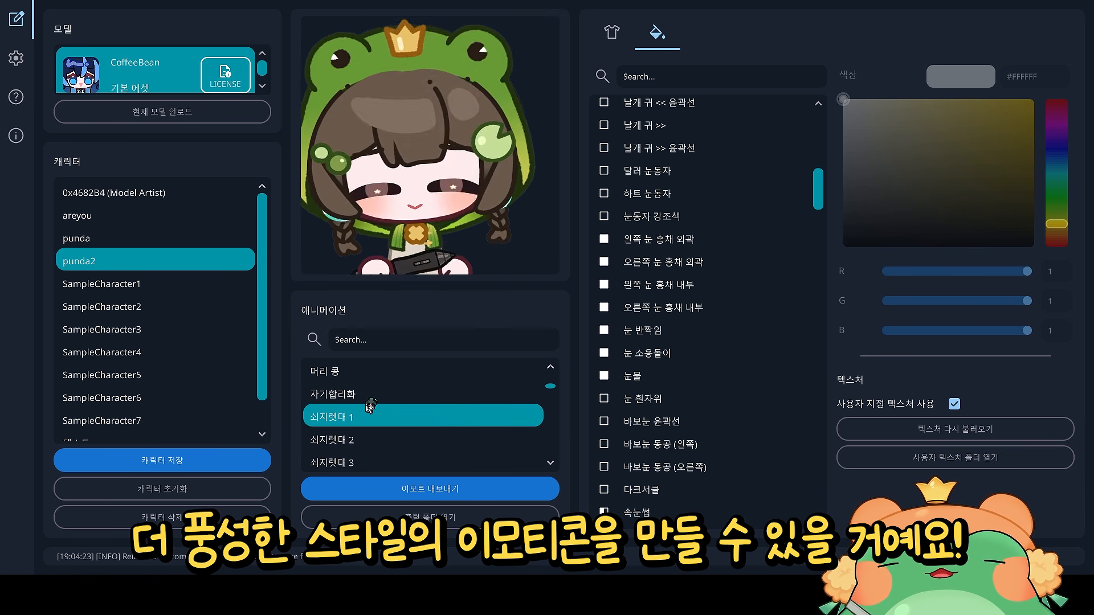
- Export the emote
{"action": "left_click", "coordinate": [499, 489]}
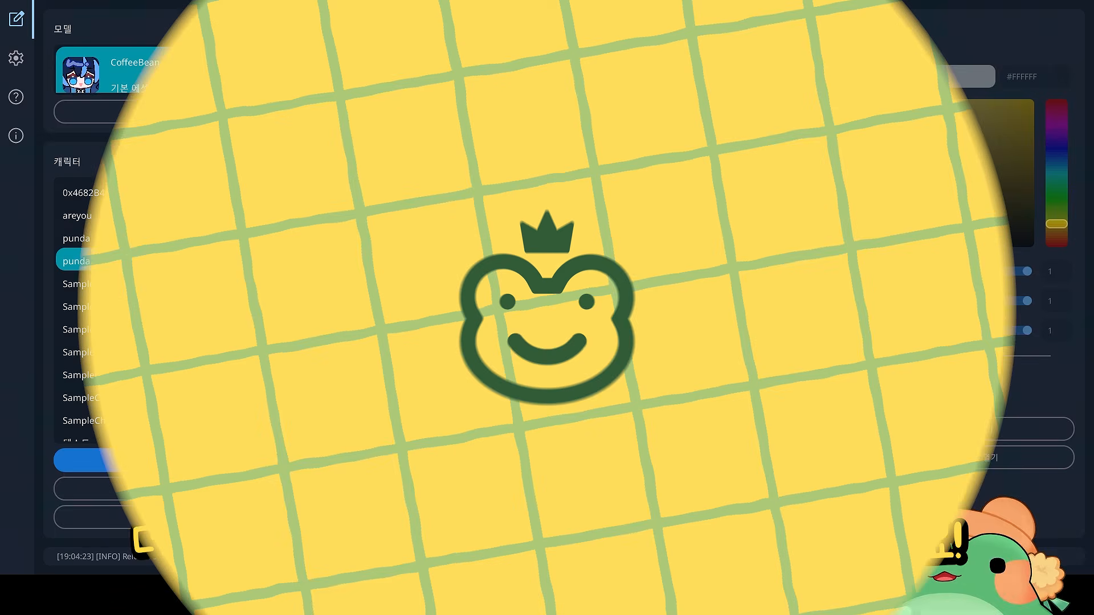